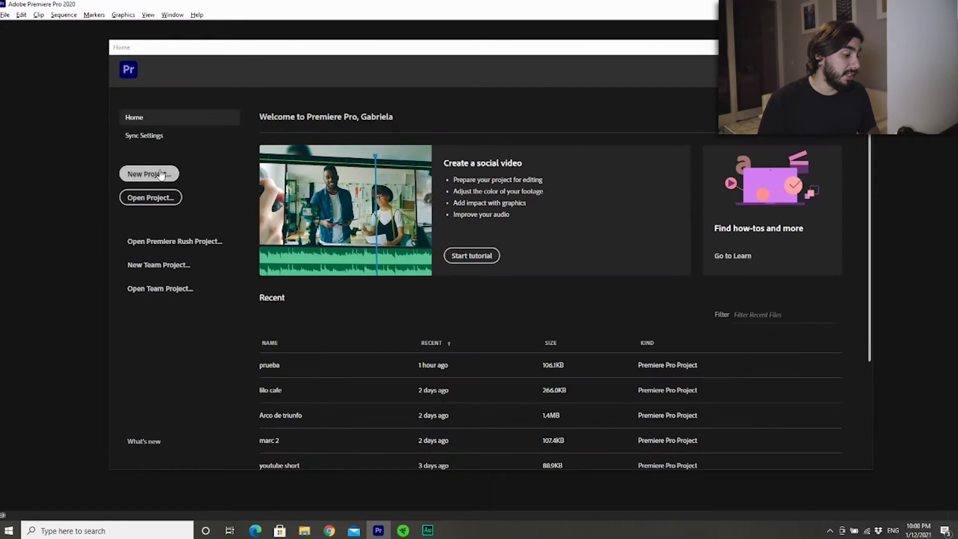
Step: Create the new project 'prueba efra', then open and cancel the import dialog and File menu
{"action": "left_click", "coordinate": [160, 175]}
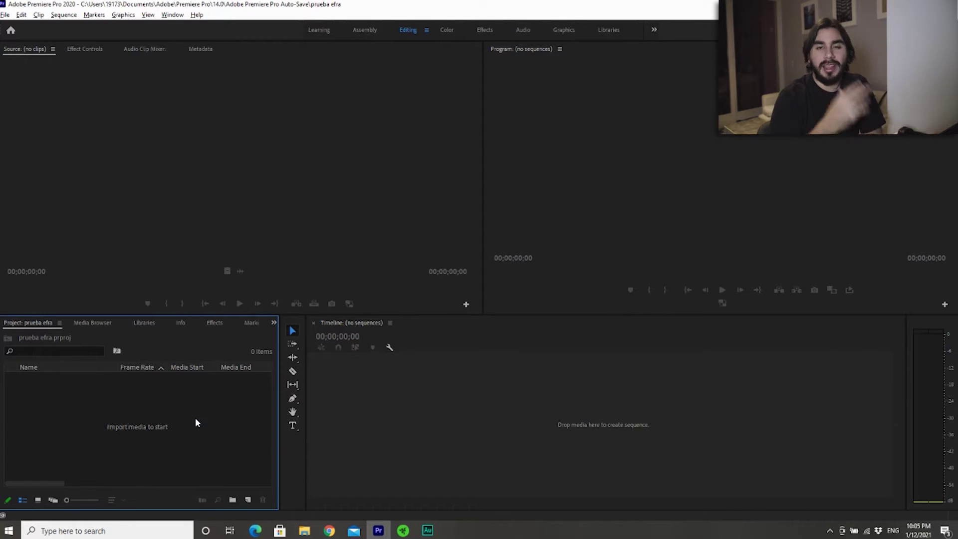
{"action": "left_click", "coordinate": [324, 431]}
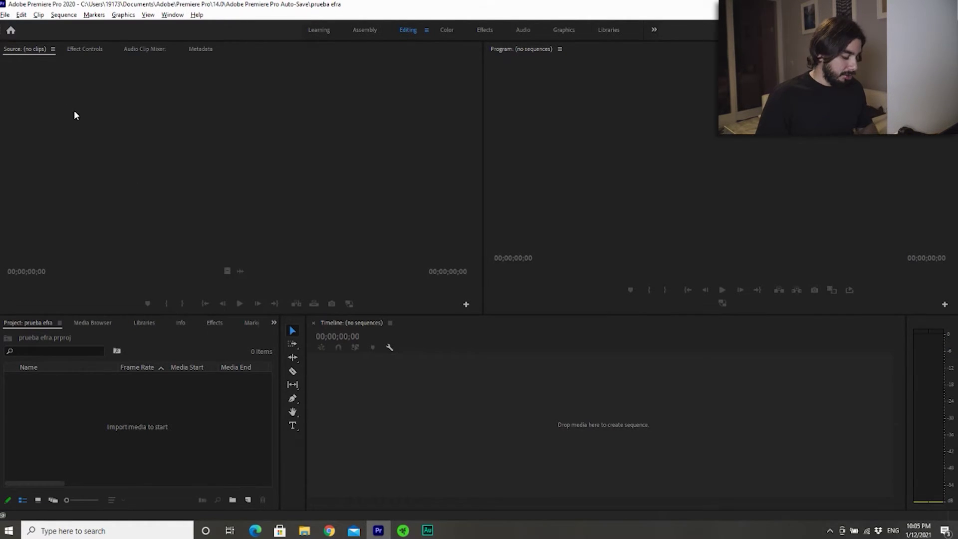
{"action": "key", "text": "ctrl+i"}
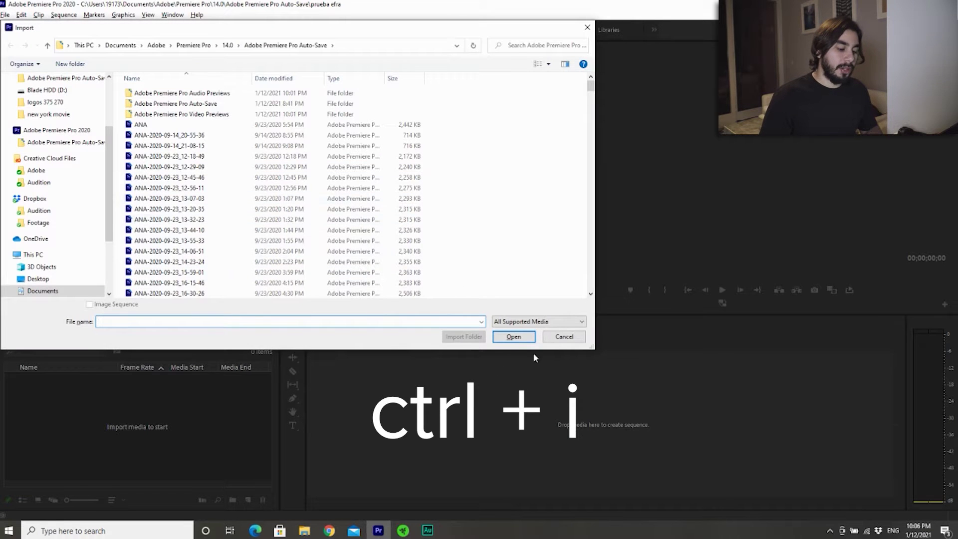
{"action": "left_click", "coordinate": [563, 338]}
{"action": "left_click", "coordinate": [6, 15]}
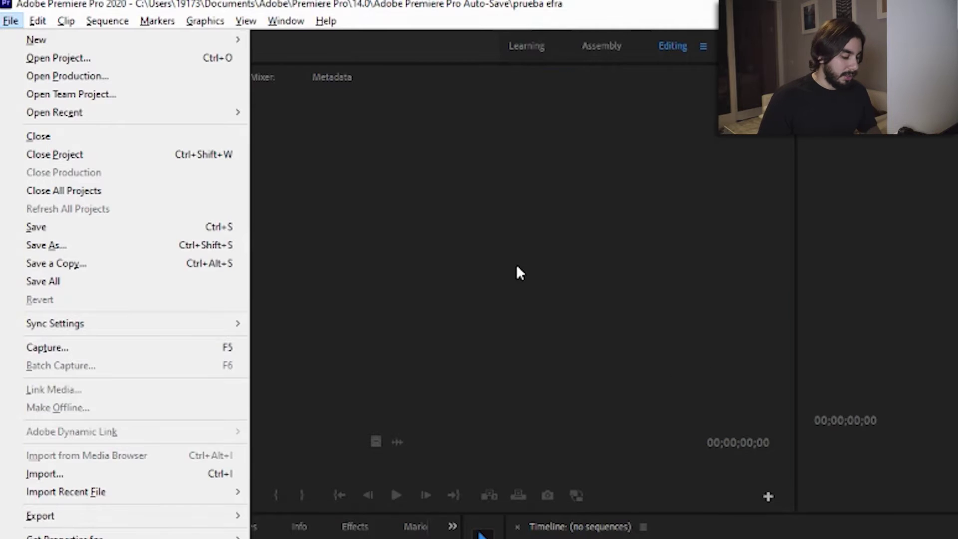
{"action": "left_click", "coordinate": [359, 487]}
Step: Import the Nueva York premiere pro folder from Blade HDD (D:) into the project as a bin
{"action": "left_click", "coordinate": [305, 532]}
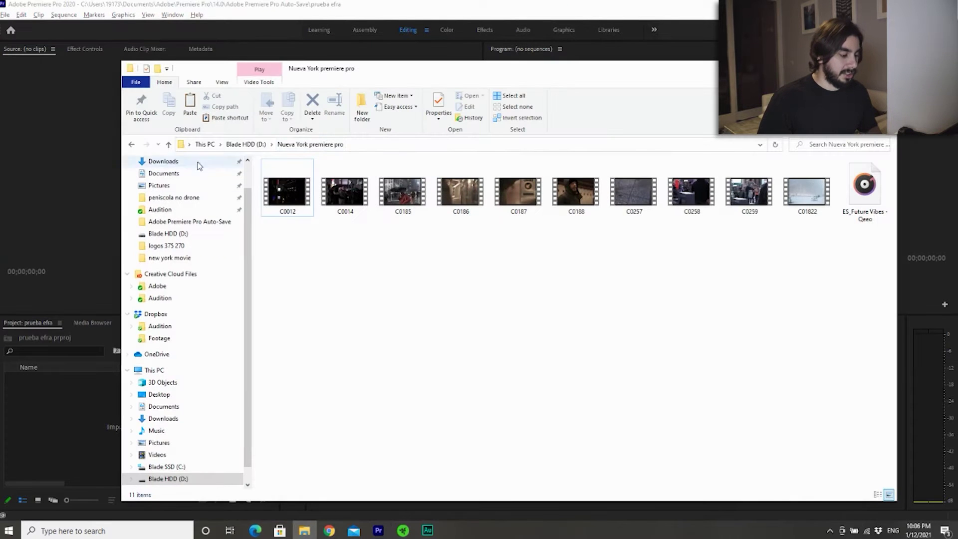
{"action": "left_click", "coordinate": [132, 147]}
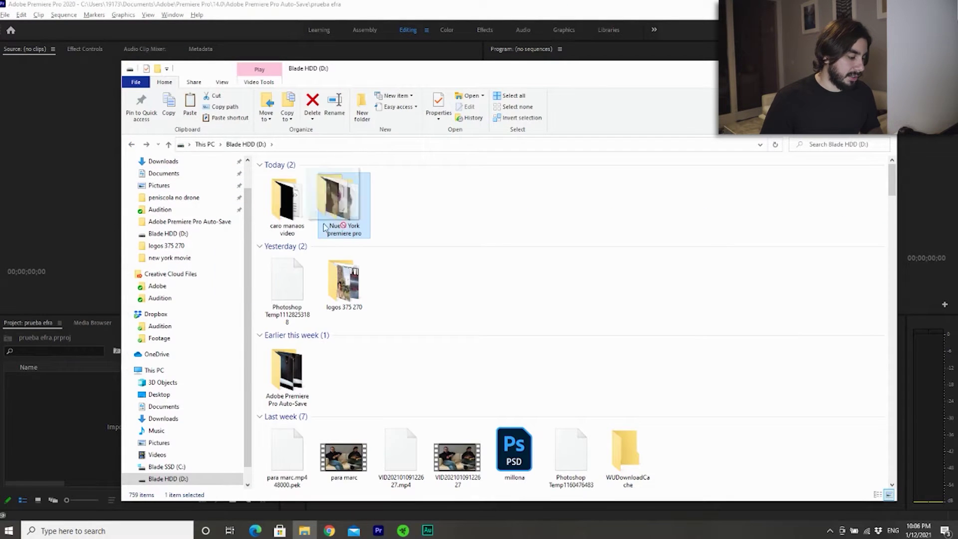
{"action": "left_click_drag", "start_coordinate": [62, 414], "coordinate": [63, 413]}
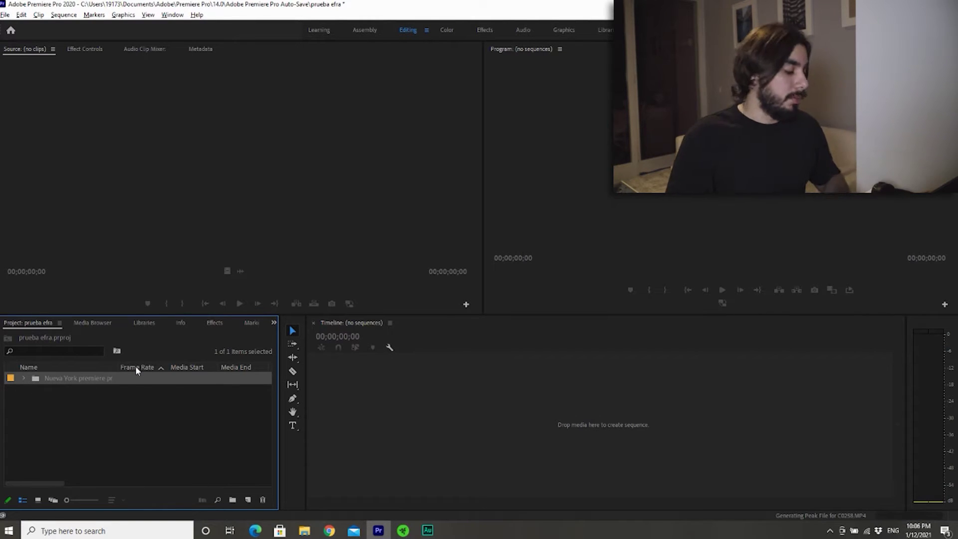
Step: Open the Nueva York premiere pro bin and switch it to Icon (thumbnail) view
{"action": "double_click", "coordinate": [120, 378]}
{"action": "left_click", "coordinate": [155, 323]}
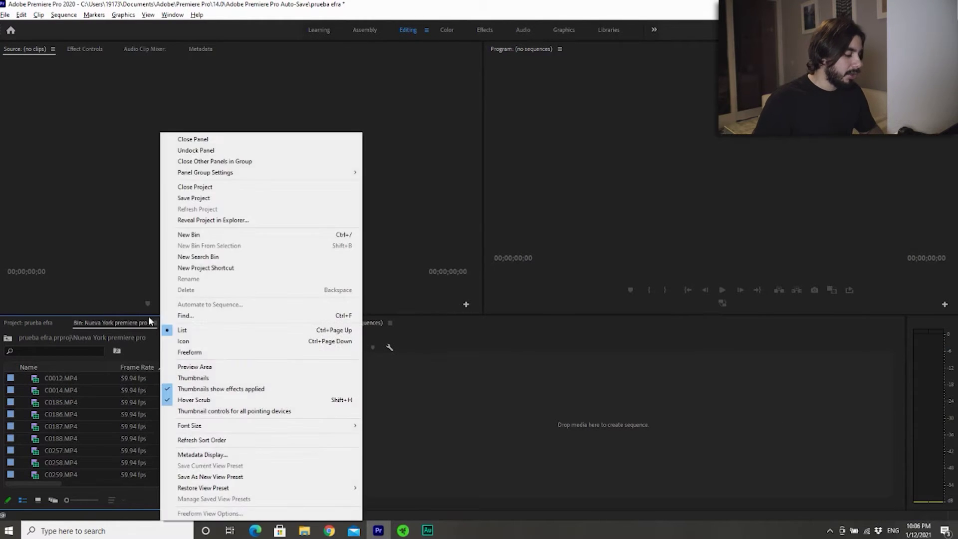
{"action": "left_click", "coordinate": [213, 341]}
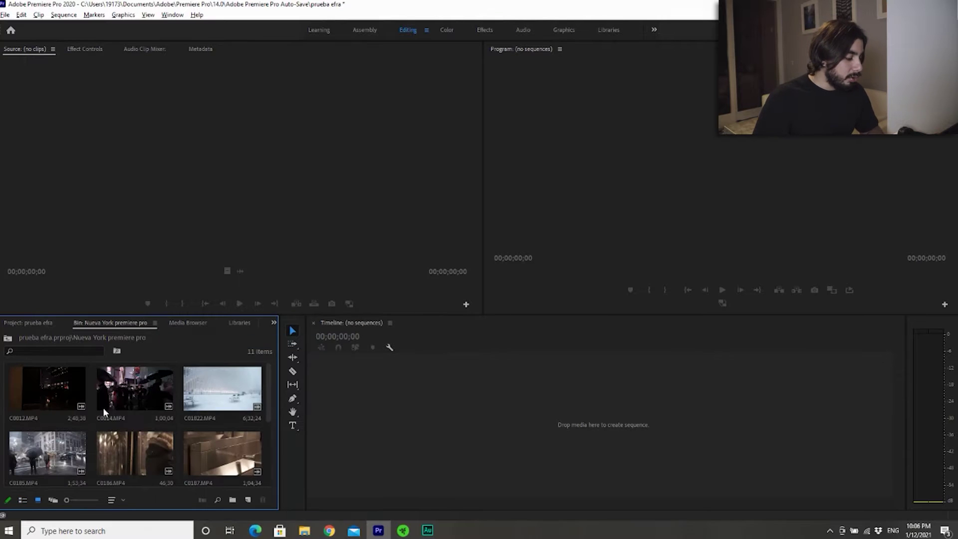
Step: Load C0014.MP4 in the Source monitor and skim to about 30 seconds in
{"action": "double_click", "coordinate": [222, 389]}
{"action": "double_click", "coordinate": [138, 377]}
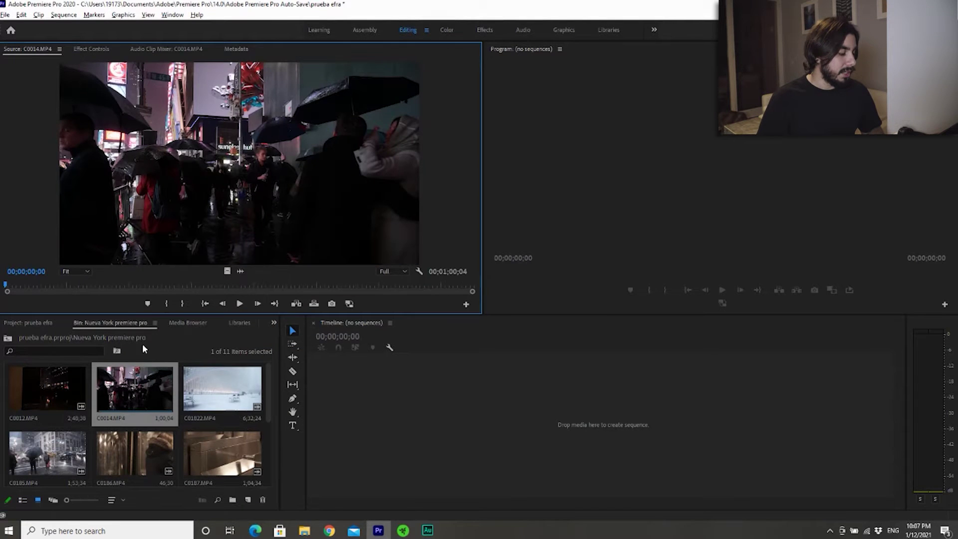
{"action": "left_click_drag", "start_coordinate": [119, 292], "coordinate": [218, 281]}
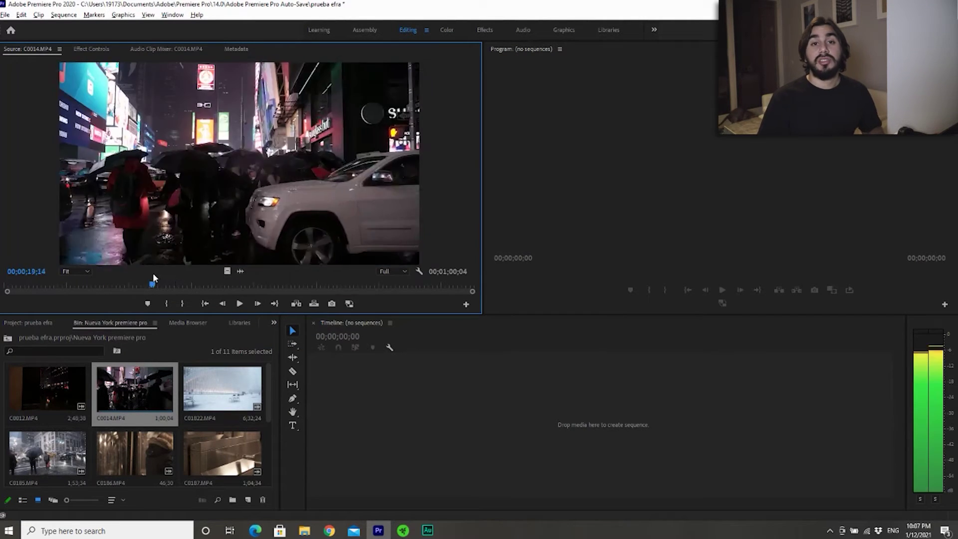
{"action": "left_click_drag", "start_coordinate": [218, 281], "coordinate": [245, 284]}
{"action": "left_click", "coordinate": [270, 343]}
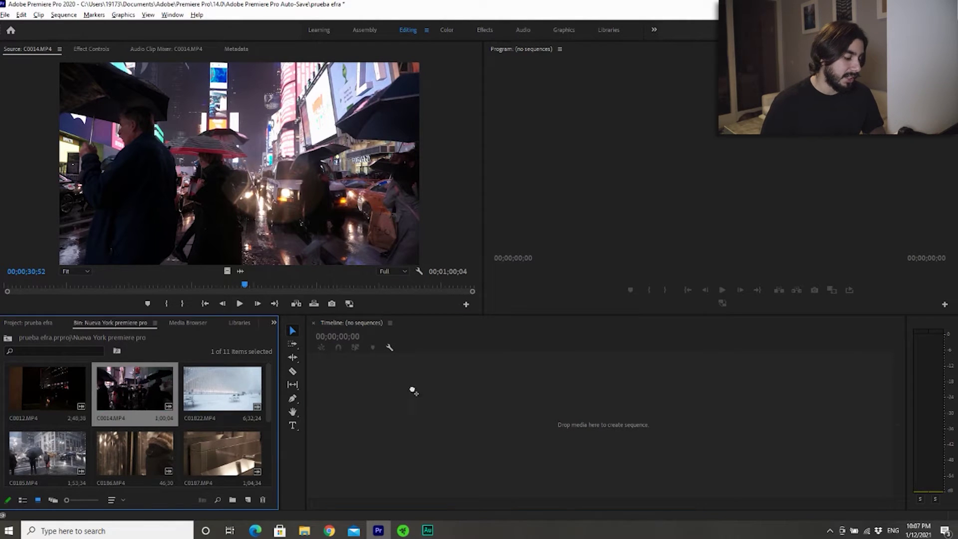
{"action": "left_click_drag", "start_coordinate": [160, 398], "coordinate": [448, 394]}
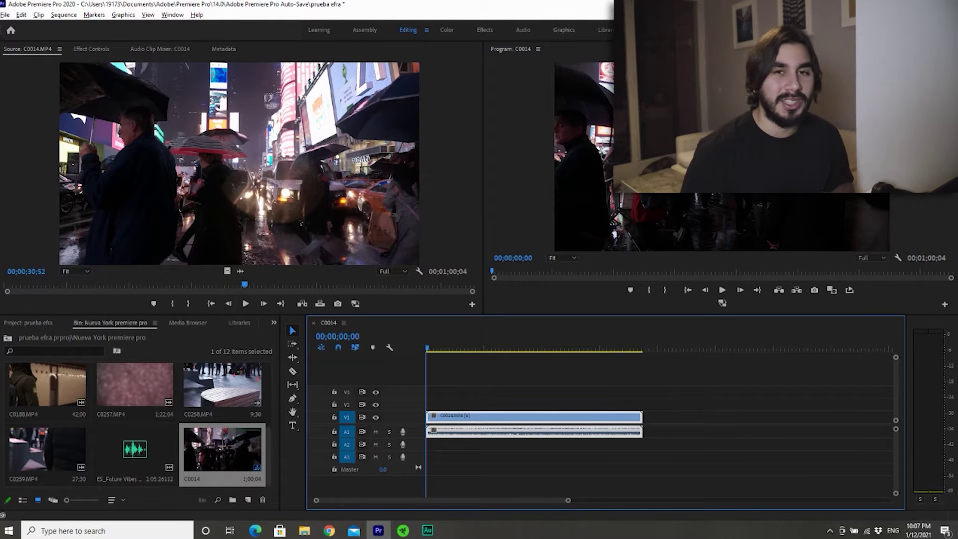
{"action": "key", "text": "ctrl+z"}
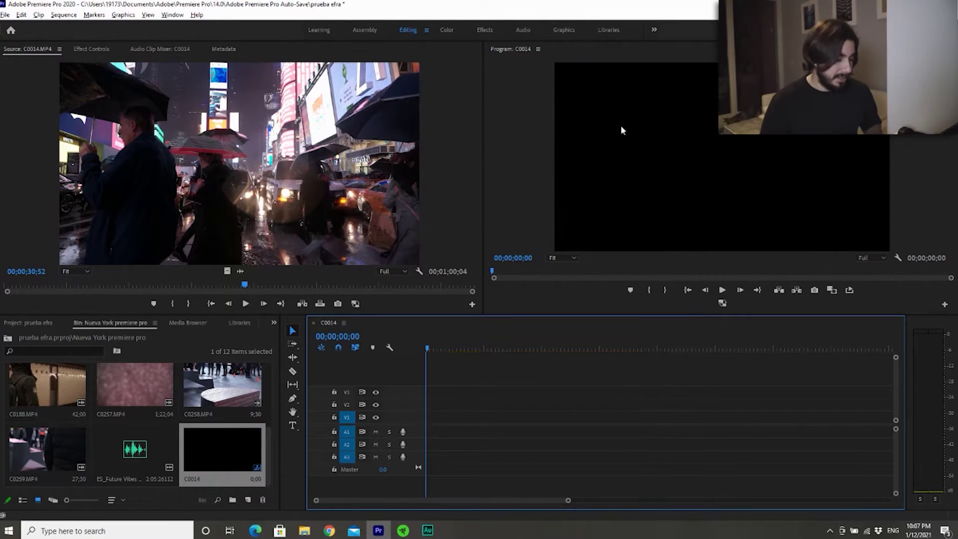
{"action": "key", "text": "ctrl+z"}
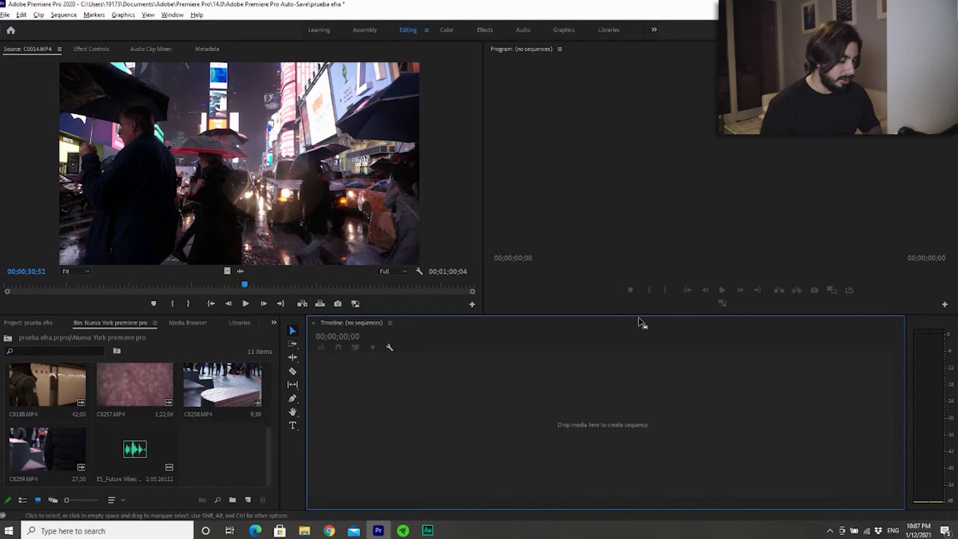
{"action": "left_click", "coordinate": [21, 15]}
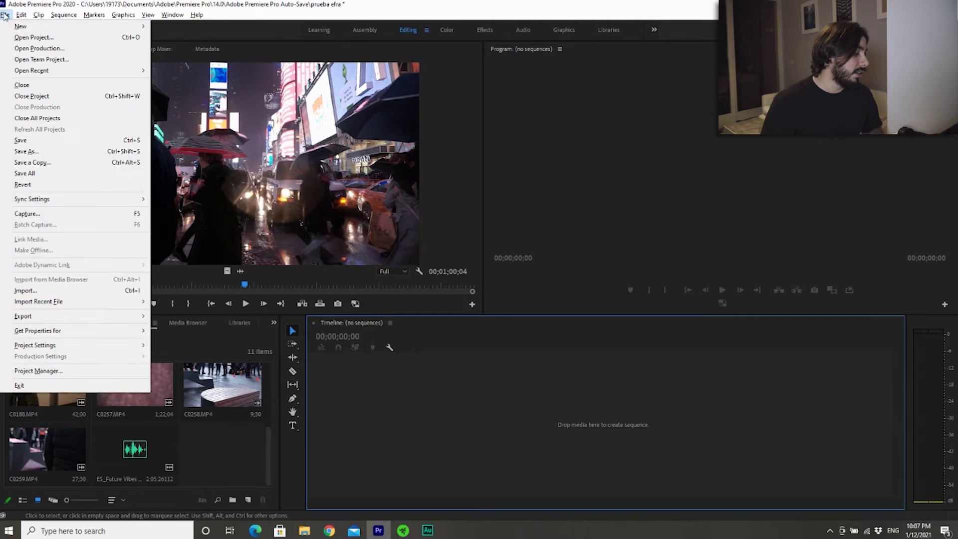
Step: Create Sequence 01 with the DNxHD DNX HQ 1080p 23.976 preset
{"action": "mouse_move", "coordinate": [22, 26]}
{"action": "left_click", "coordinate": [180, 59]}
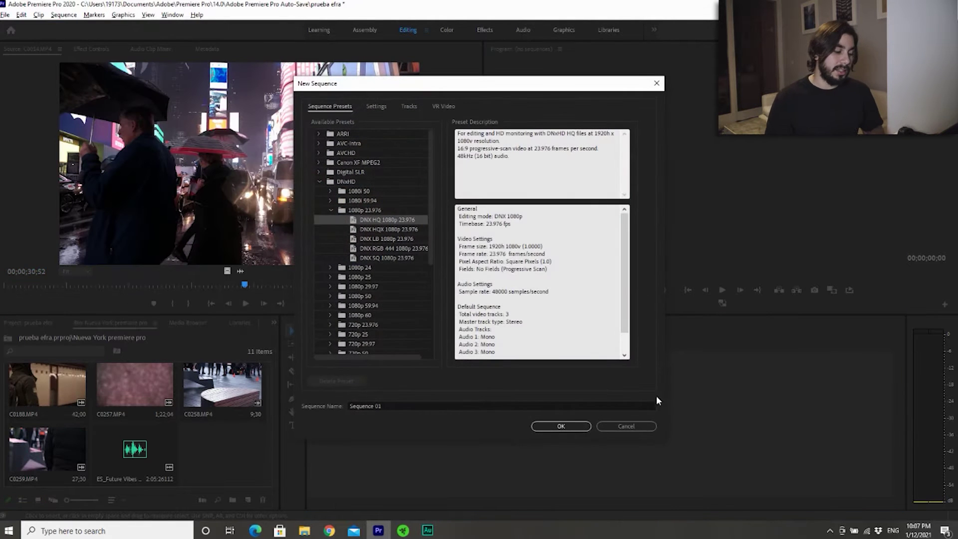
{"action": "left_click", "coordinate": [419, 287]}
{"action": "left_click", "coordinate": [389, 219]}
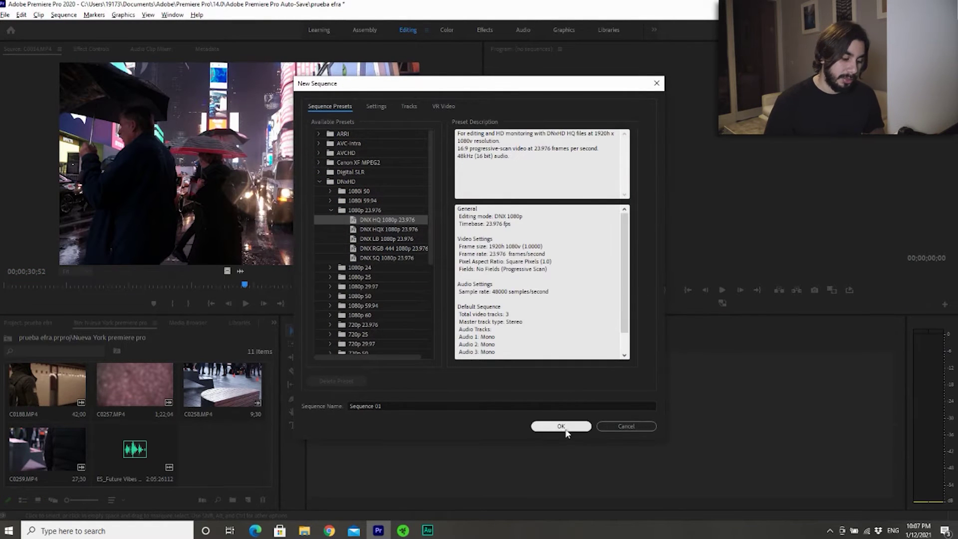
{"action": "left_click", "coordinate": [561, 426]}
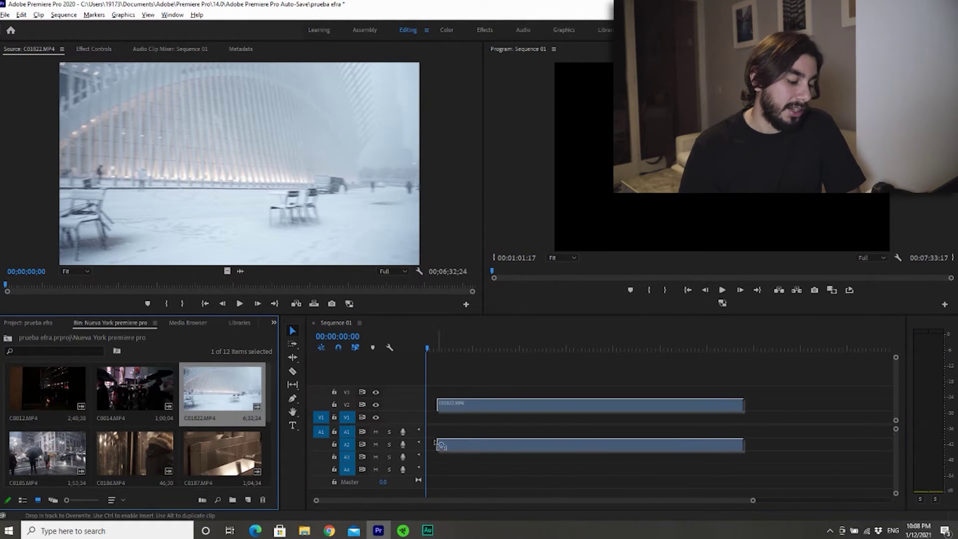
{"action": "left_click_drag", "start_coordinate": [217, 394], "coordinate": [430, 433]}
{"action": "left_click", "coordinate": [545, 287]}
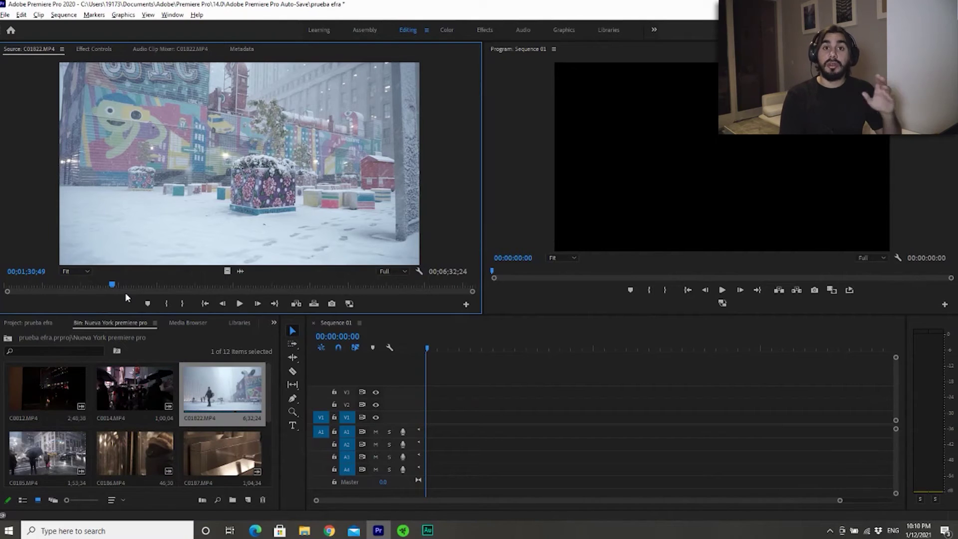
{"action": "left_click", "coordinate": [216, 394]}
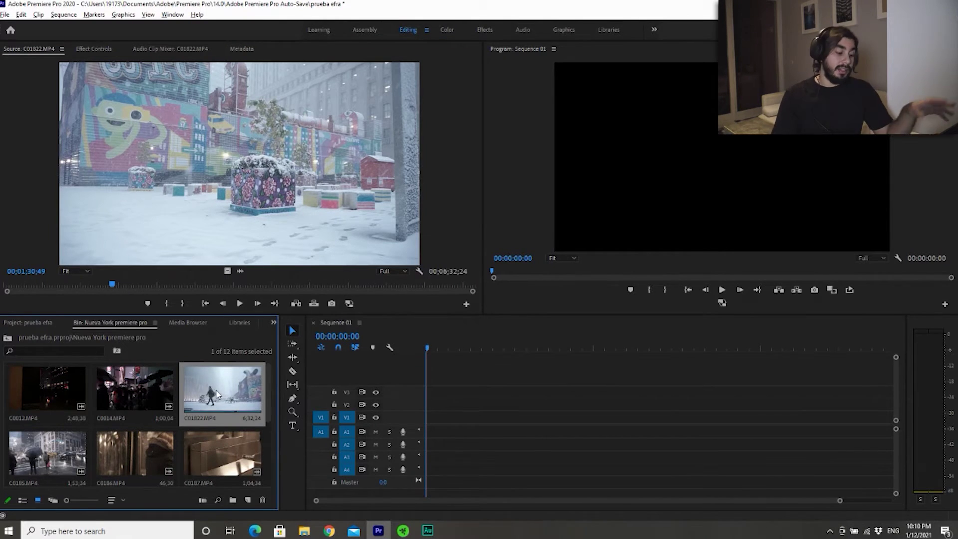
Step: Preview C01822 and mark in and out points for the section around 1:50
{"action": "left_click", "coordinate": [239, 303]}
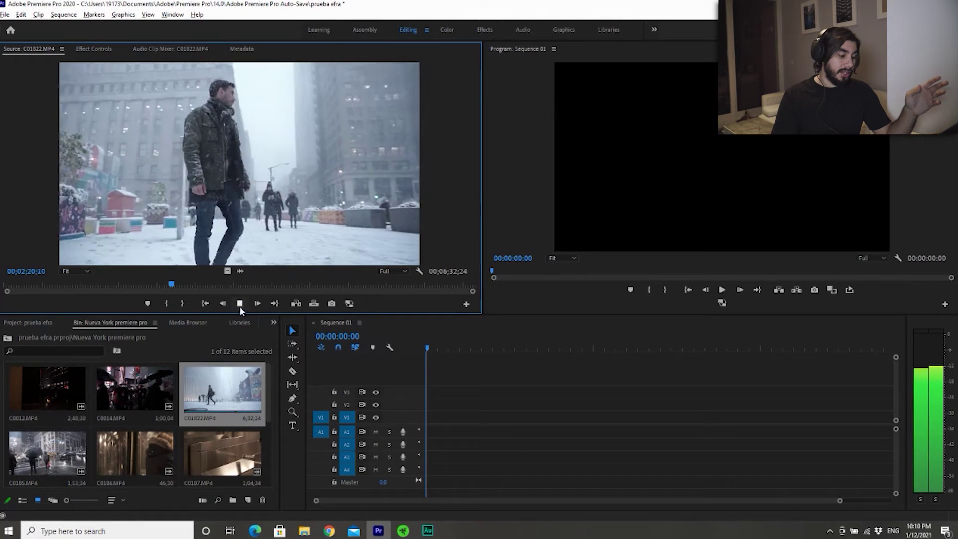
{"action": "mouse_move", "coordinate": [248, 285]}
{"action": "left_mouse_down"}
{"action": "mouse_move", "coordinate": [136, 285]}
{"action": "mouse_move", "coordinate": [160, 285]}
{"action": "left_mouse_up"}
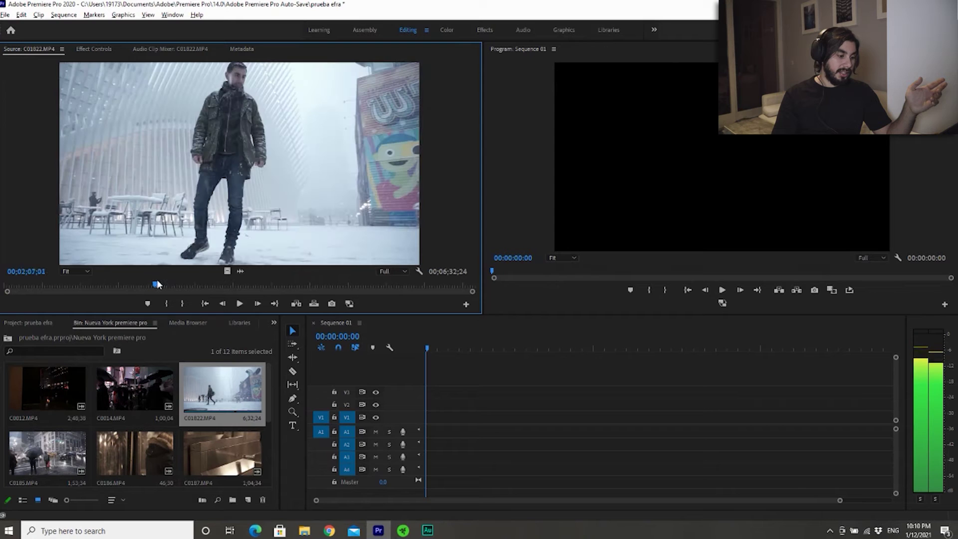
{"action": "key", "text": "i"}
{"action": "left_click", "coordinate": [187, 285]}
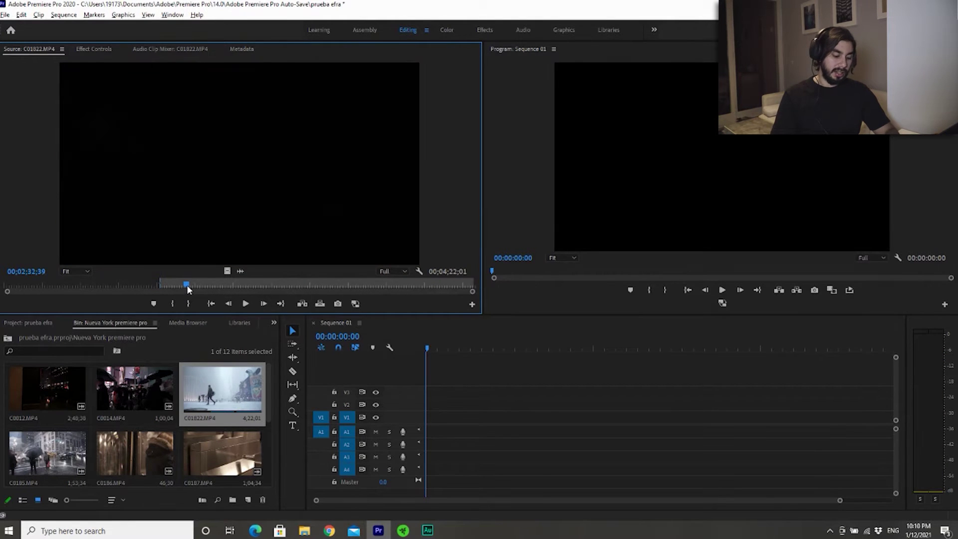
{"action": "key", "text": "o"}
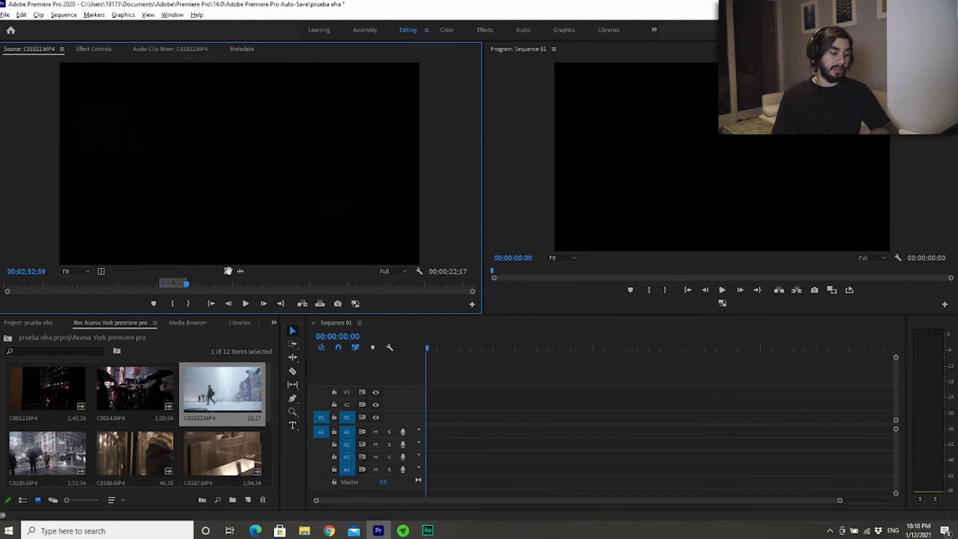
Step: Place the marked C01822 section at the sequence start, then undo the placement
{"action": "left_click_drag", "start_coordinate": [523, 414], "coordinate": [420, 420]}
{"action": "key", "text": "Return"}
{"action": "key", "text": "space"}
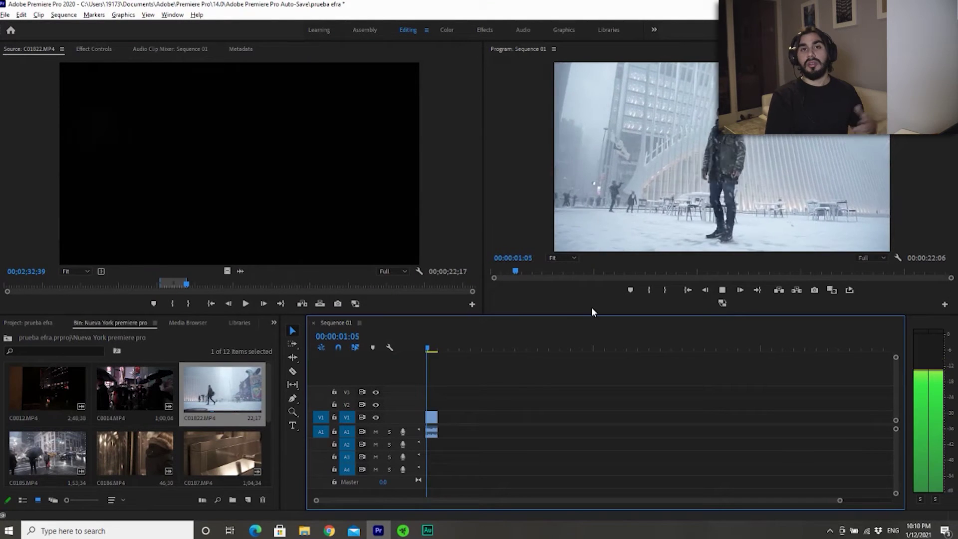
{"action": "key", "text": "ctrl+z"}
Step: Add C01822 to the start of the sequence again, resolving the clip mismatch prompt
{"action": "left_click", "coordinate": [229, 270]}
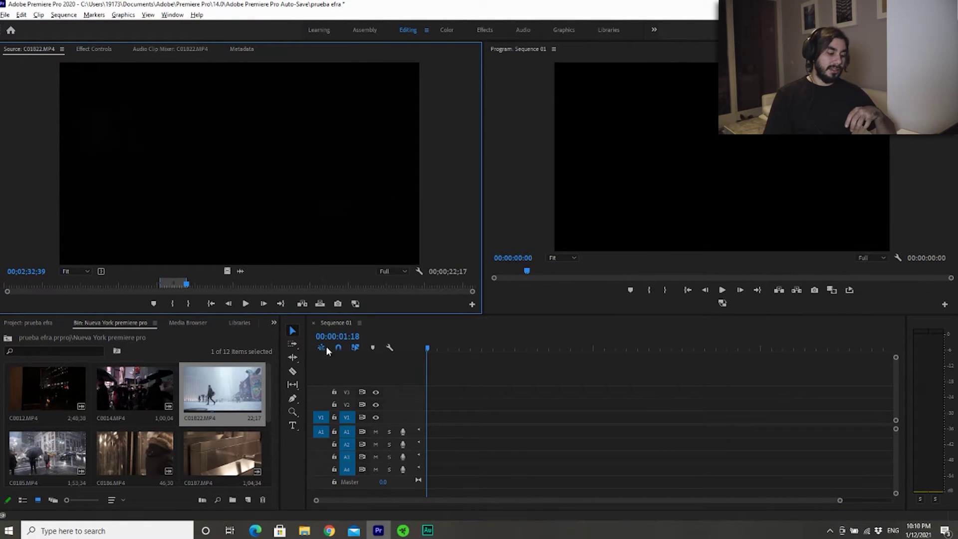
{"action": "left_click_drag", "start_coordinate": [393, 427], "coordinate": [472, 383]}
{"action": "left_click", "coordinate": [561, 285]}
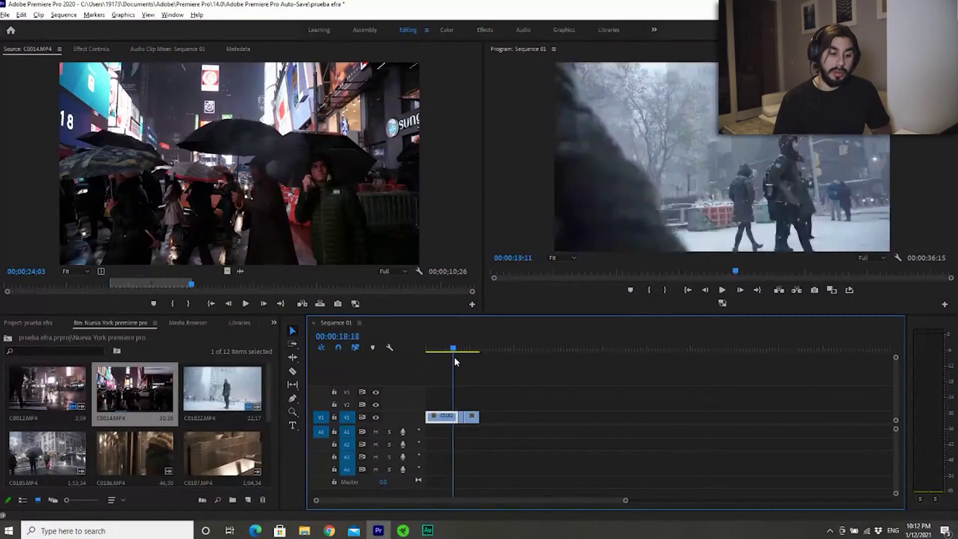
{"action": "key", "text": "Home"}
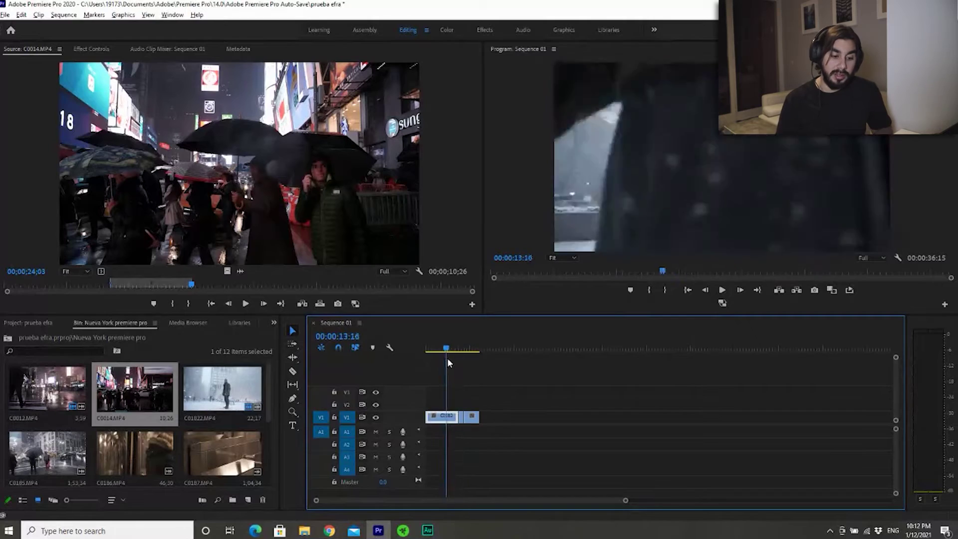
{"action": "key", "text": "v"}
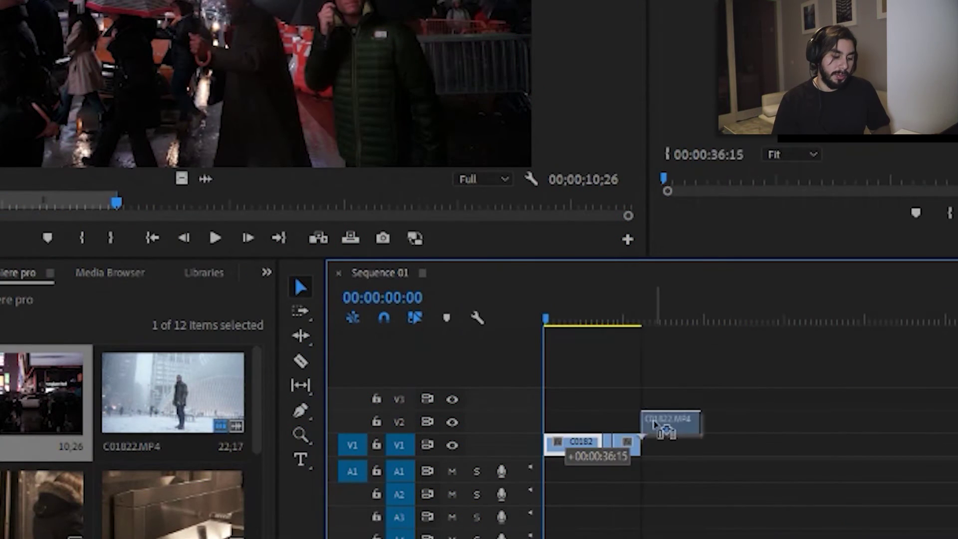
{"action": "key", "text": "c"}
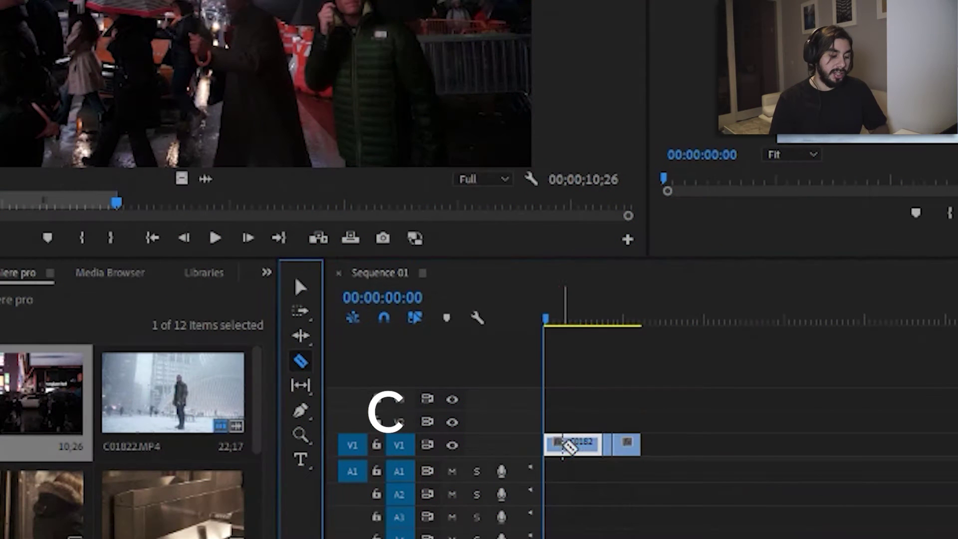
{"action": "key", "text": "v"}
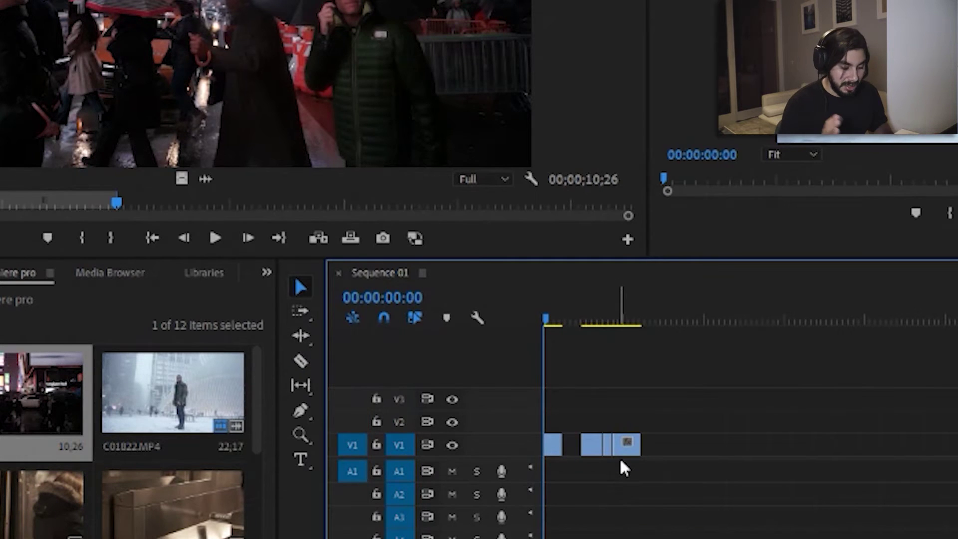
{"action": "key", "text": "ctrl+z"}
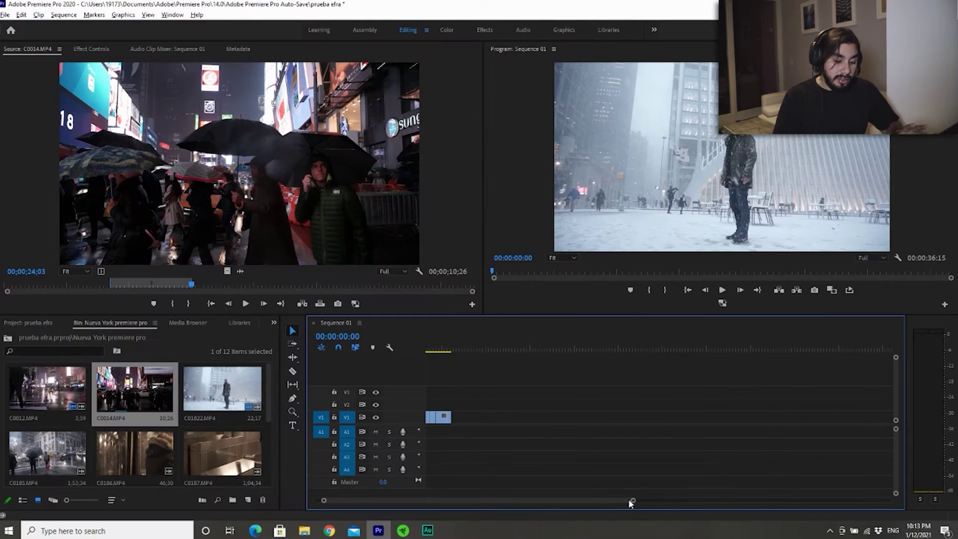
{"action": "key", "text": "backslash"}
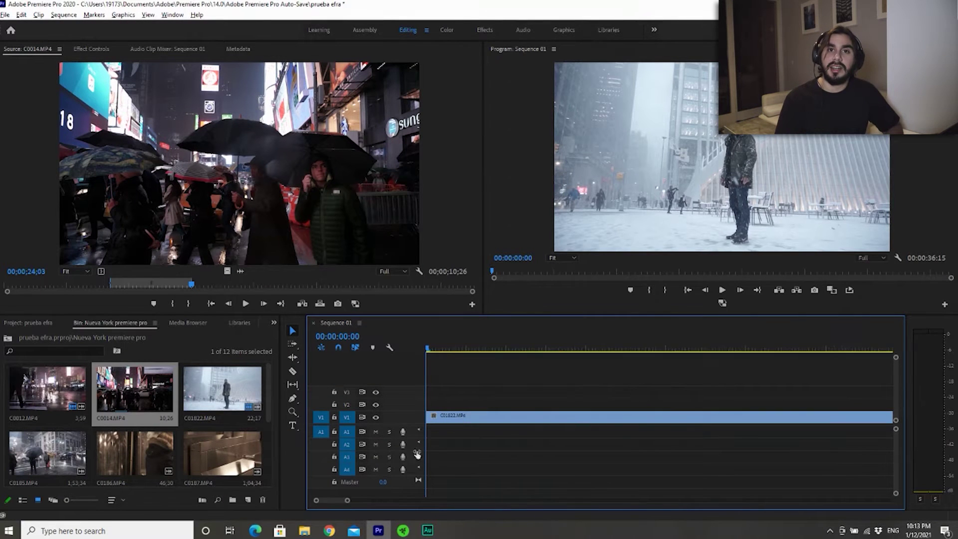
{"action": "key", "text": "backslash"}
{"action": "key", "text": "backslash"}
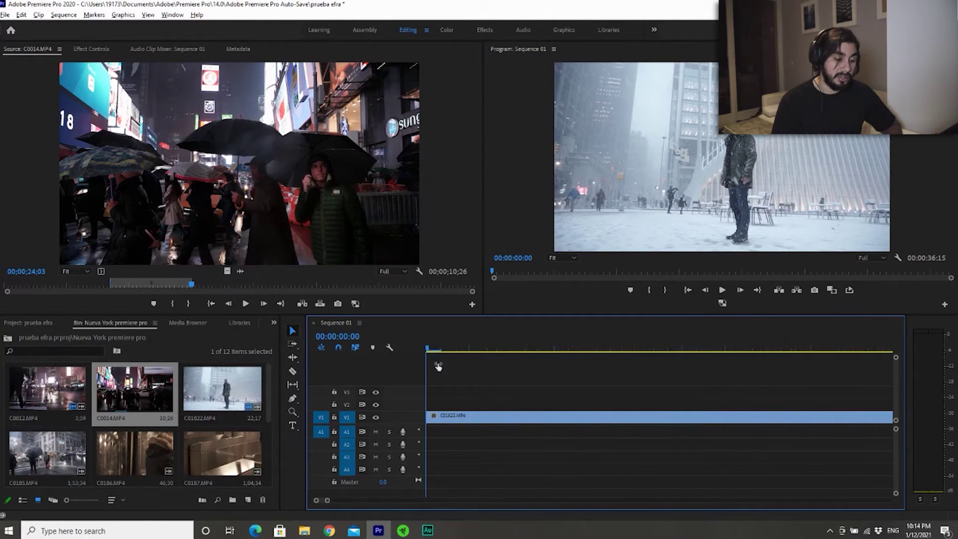
Step: Add the ES_Future Vibes - Qeeo.mp3 music at the start of Sequence 01 on A1
{"action": "key", "text": "minus"}
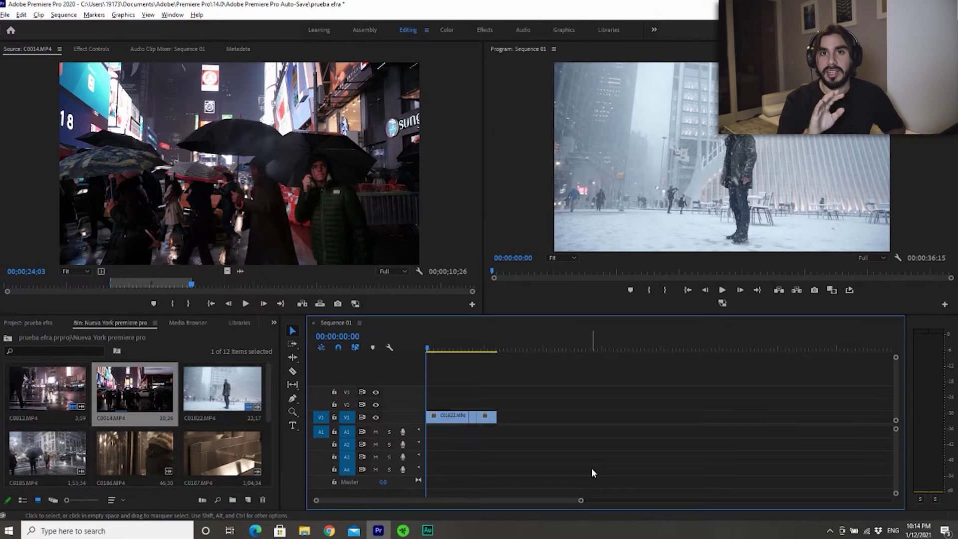
{"action": "scroll", "coordinate": [179, 416], "scroll_direction": "down", "scroll_amount": 3}
{"action": "left_click", "coordinate": [179, 416]}
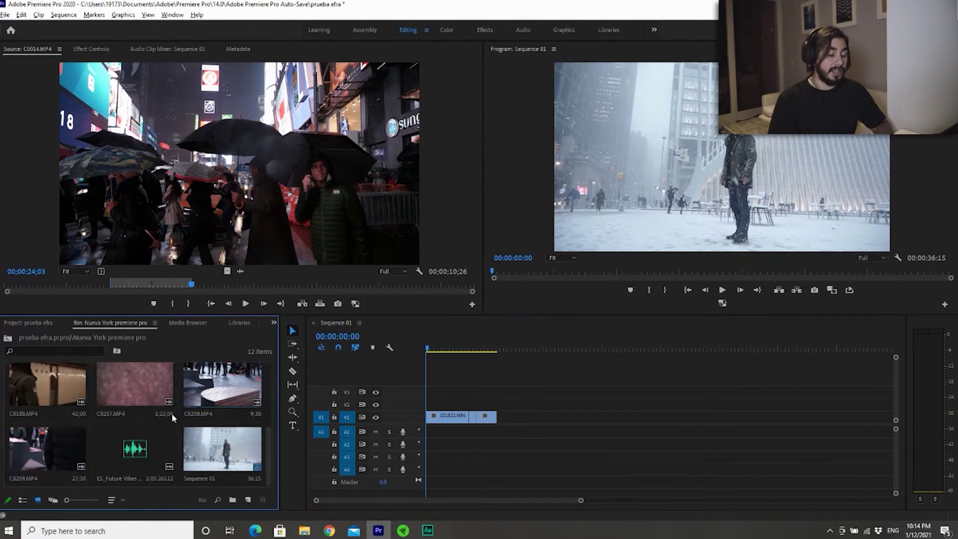
{"action": "double_click", "coordinate": [154, 451]}
{"action": "left_click_drag", "start_coordinate": [138, 448], "coordinate": [353, 433]}
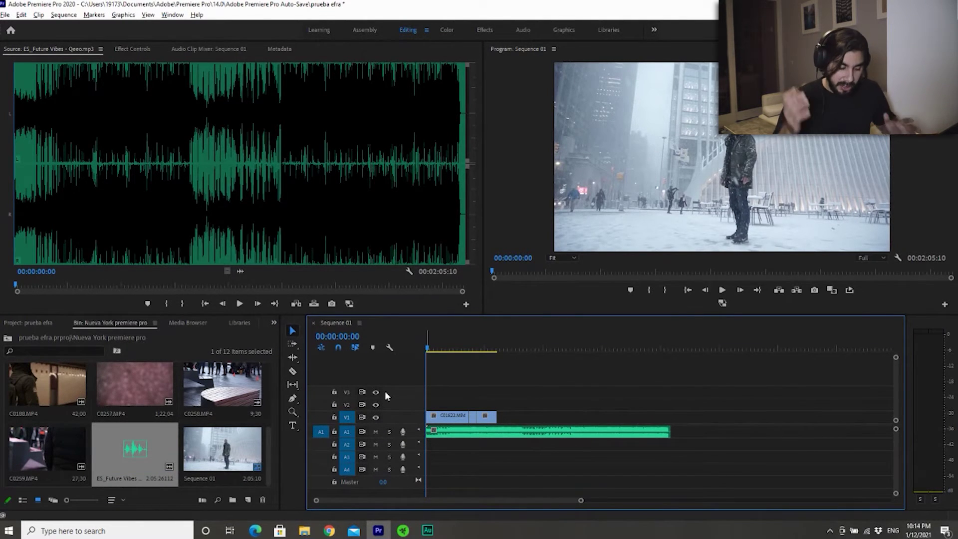
Step: Play back the sequence with the music to review the arrangement
{"action": "key", "text": "space"}
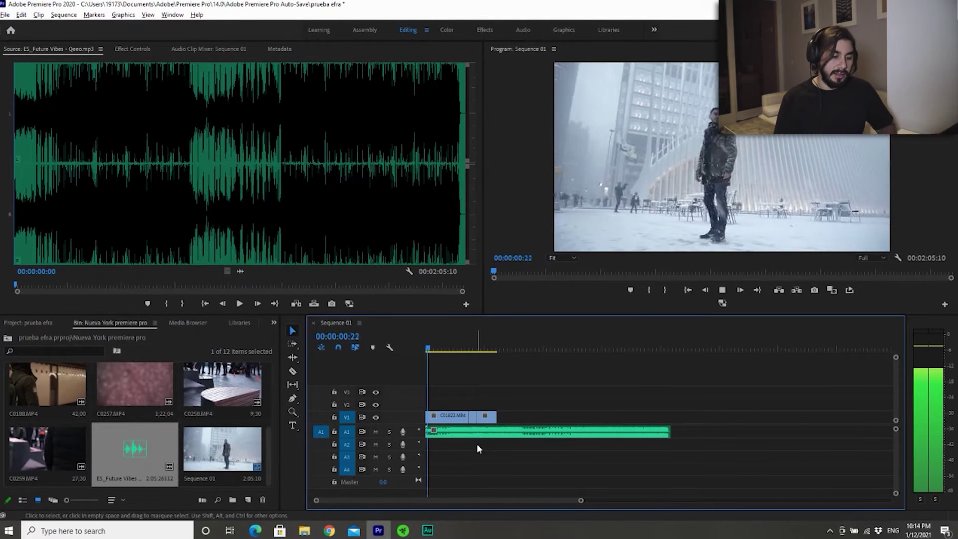
{"action": "left_click", "coordinate": [470, 434]}
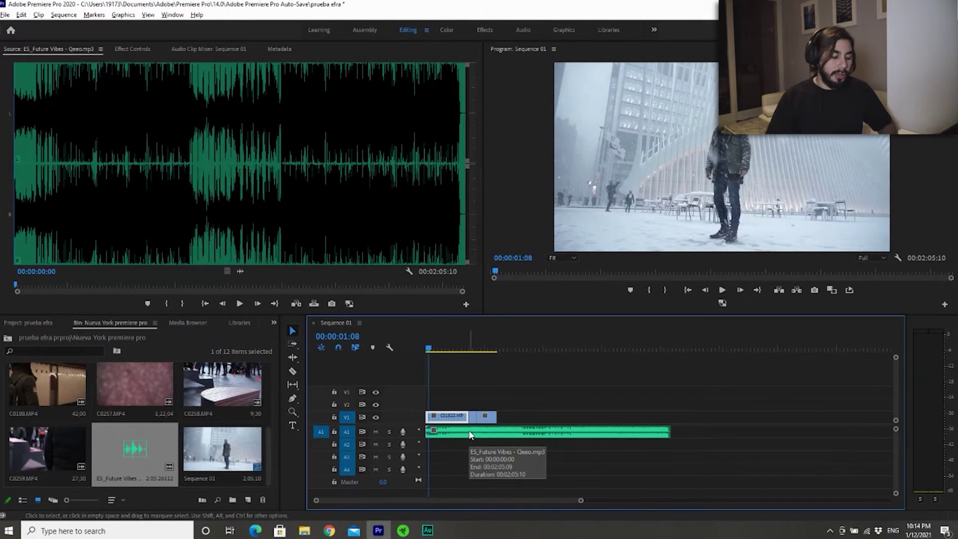
{"action": "key", "text": "space"}
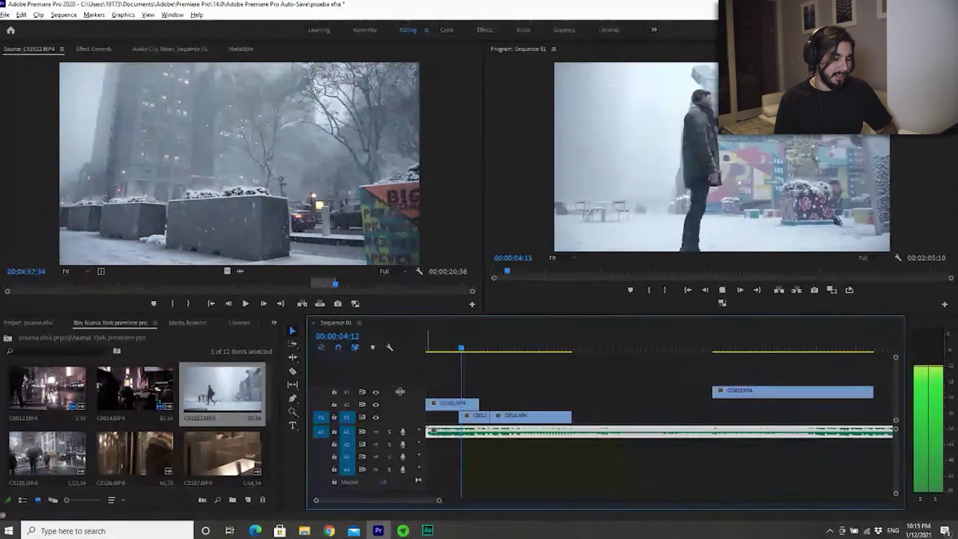
Step: Create a new 1920×1080 Adjustment Layer in the project bin
{"action": "double_click", "coordinate": [451, 403]}
{"action": "left_click", "coordinate": [249, 499]}
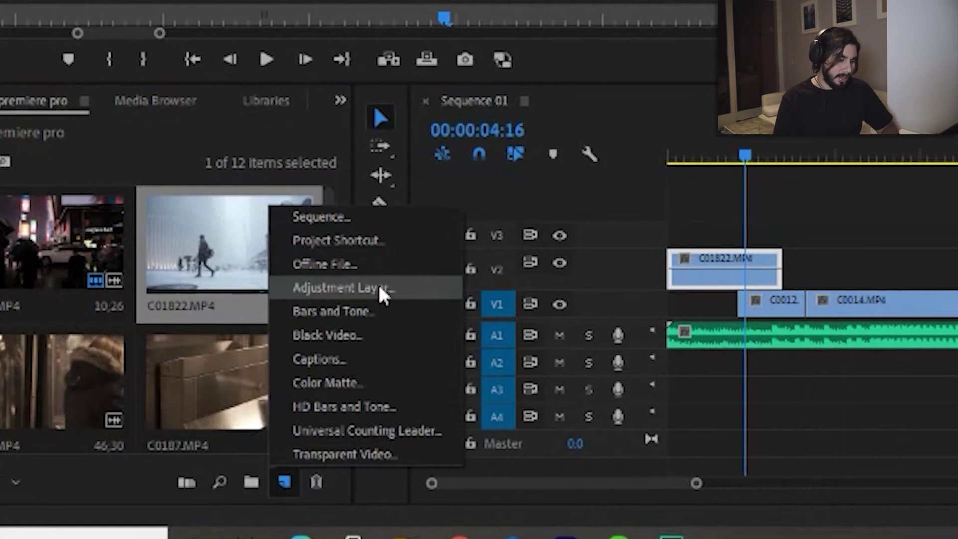
{"action": "left_click", "coordinate": [380, 290]}
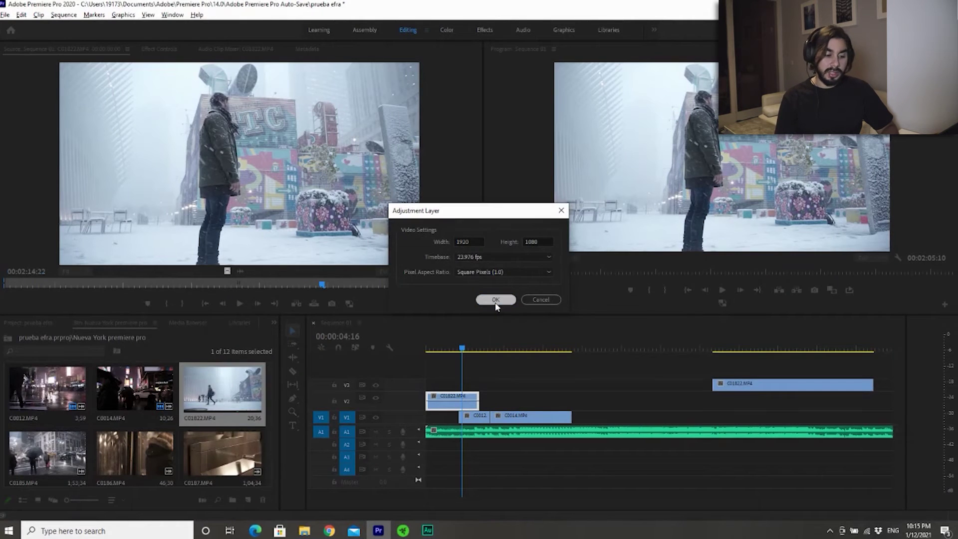
{"action": "left_click", "coordinate": [495, 299]}
Step: Place the Adjustment Layer on V3 above where C01822 meets C0012
{"action": "left_click_drag", "start_coordinate": [63, 454], "coordinate": [507, 409]}
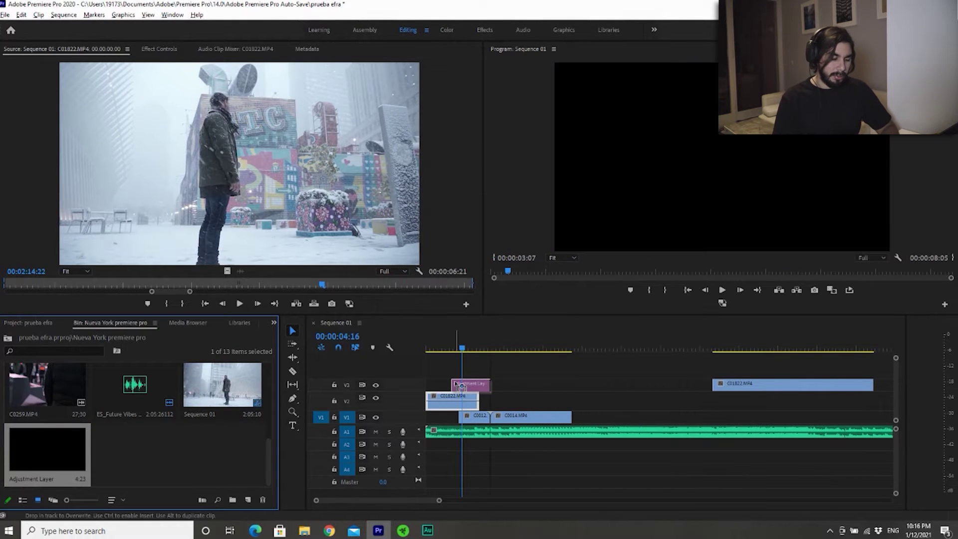
{"action": "left_click_drag", "start_coordinate": [458, 385], "coordinate": [456, 381]}
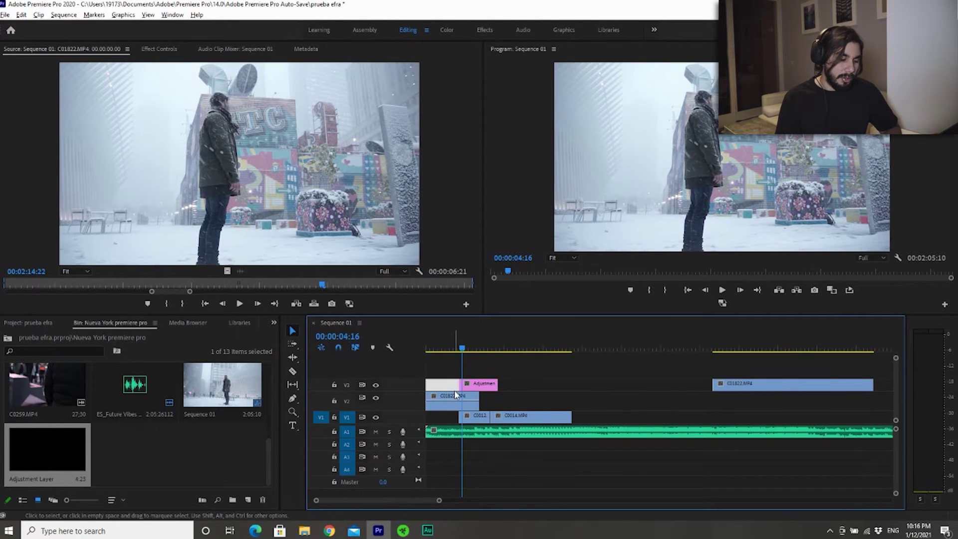
{"action": "left_click", "coordinate": [185, 67]}
Step: Try C01822's Scale and Position in Effect Controls, then reset them to 100 and 960,540
{"action": "left_click", "coordinate": [158, 50]}
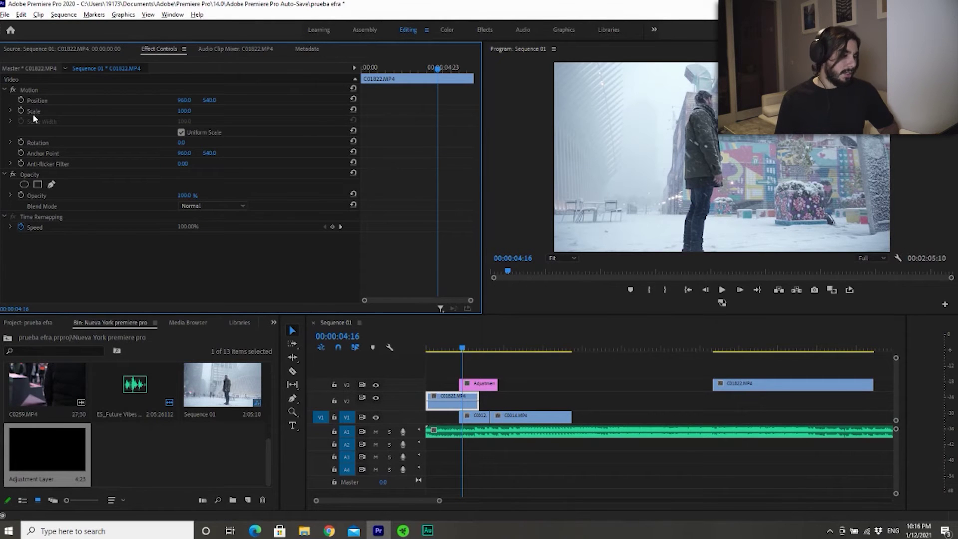
{"action": "mouse_move", "coordinate": [182, 110]}
{"action": "left_mouse_down"}
{"action": "mouse_move", "coordinate": [302, 99]}
{"action": "mouse_move", "coordinate": [334, 114]}
{"action": "left_mouse_up"}
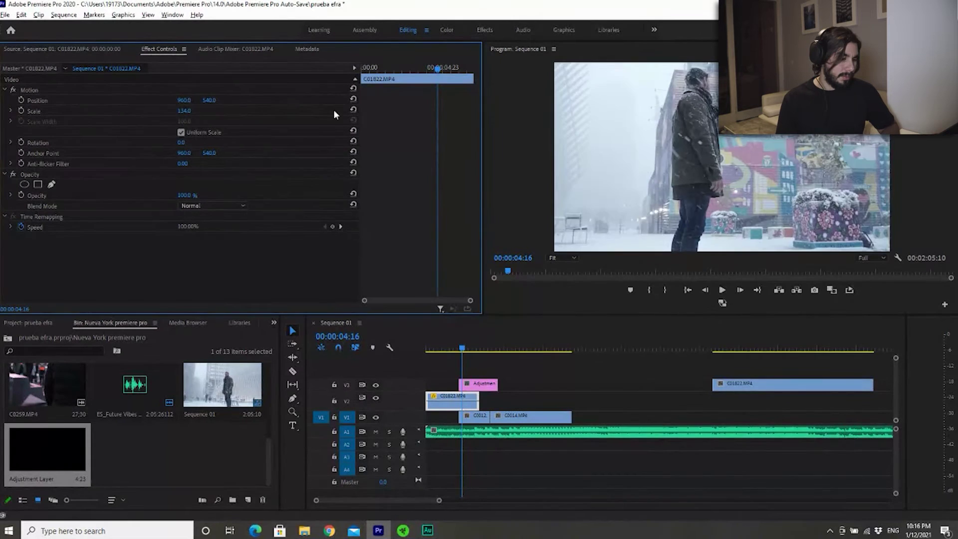
{"action": "left_click", "coordinate": [354, 110]}
{"action": "mouse_move", "coordinate": [185, 100]}
{"action": "left_mouse_down"}
{"action": "mouse_move", "coordinate": [236, 125]}
{"action": "mouse_move", "coordinate": [344, 118]}
{"action": "left_mouse_up"}
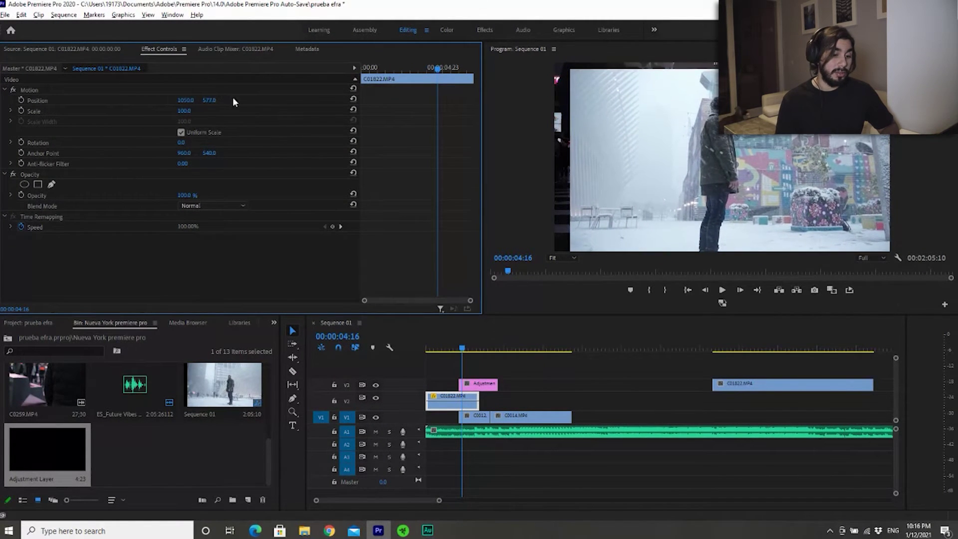
{"action": "left_click", "coordinate": [353, 99]}
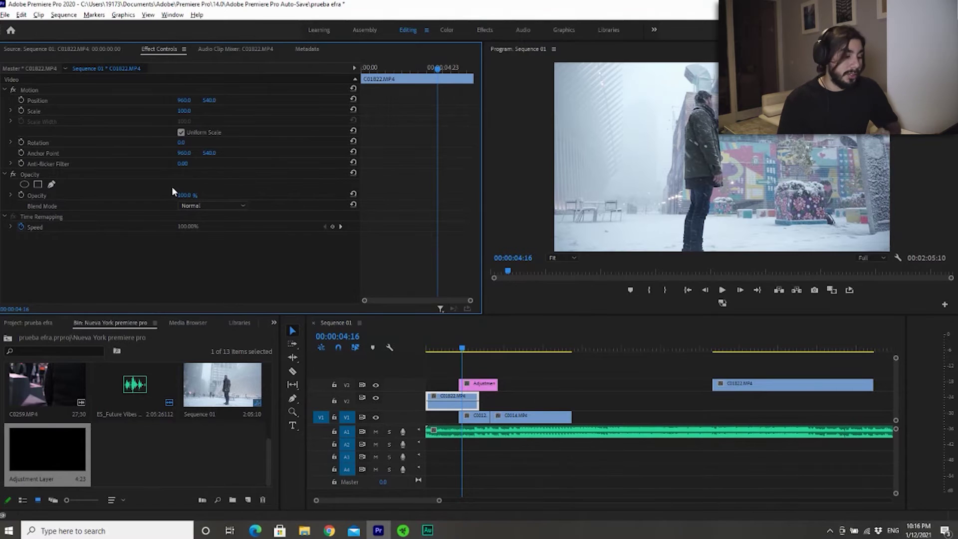
{"action": "left_click", "coordinate": [445, 348]}
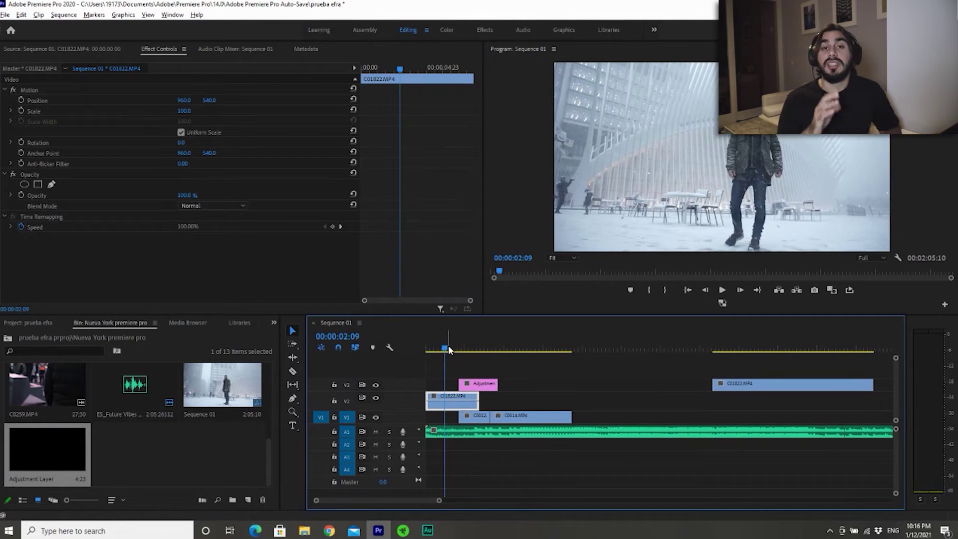
Step: Trim the head of C01822 on V2 so the following clips close up
{"action": "key", "text": "space"}
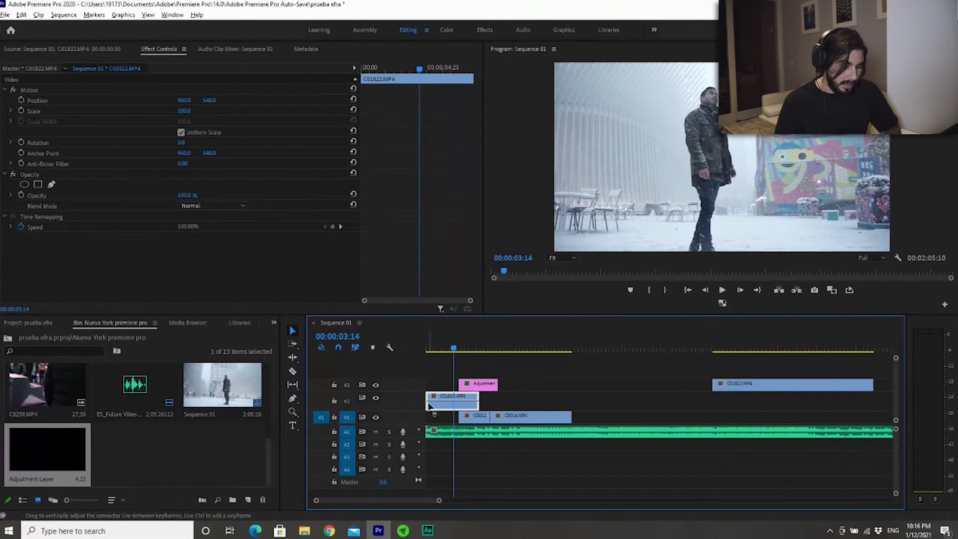
{"action": "left_click_drag", "start_coordinate": [439, 394], "coordinate": [462, 394]}
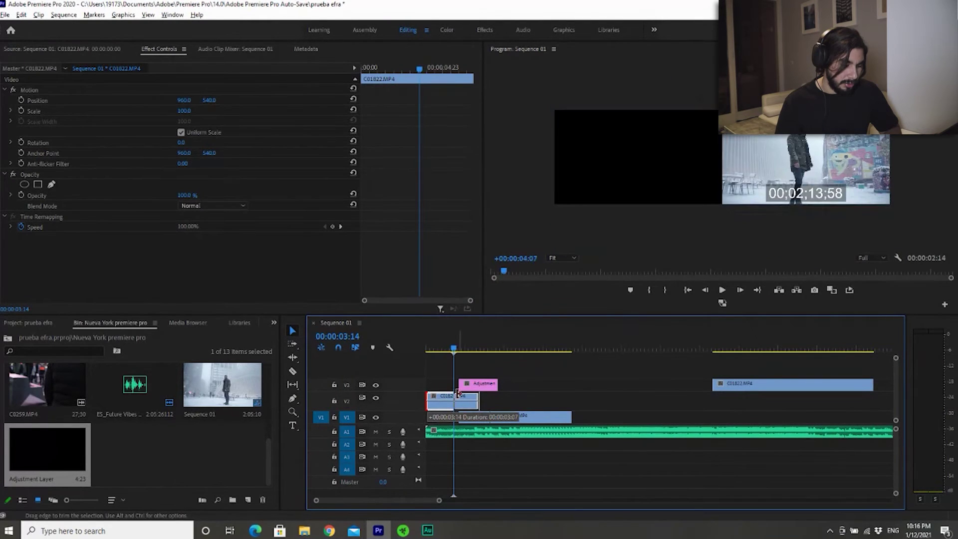
{"action": "left_click", "coordinate": [433, 340]}
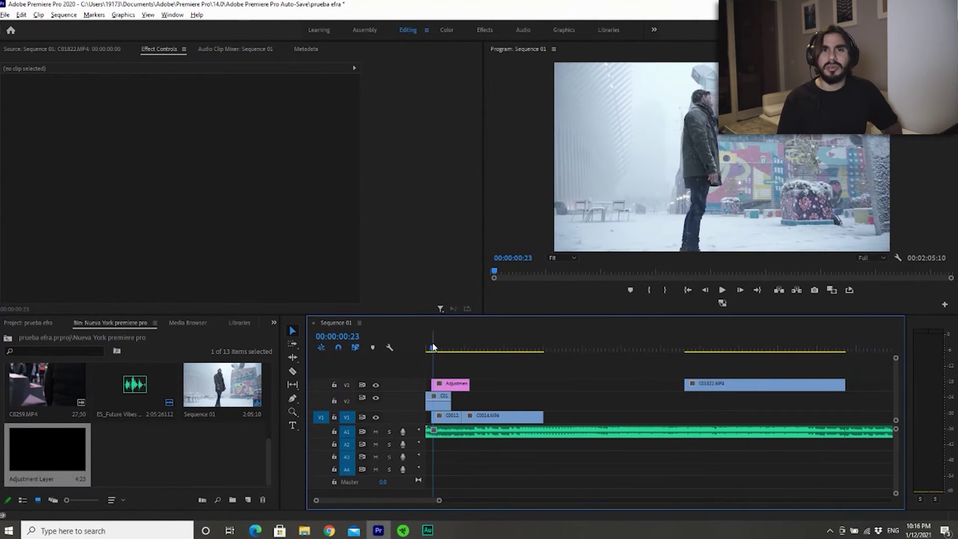
Step: Slide the Adjustment Layer on V3 to start just before 00:00:01:15, then play it back
{"action": "key", "text": "equal"}
{"action": "key", "text": "equal"}
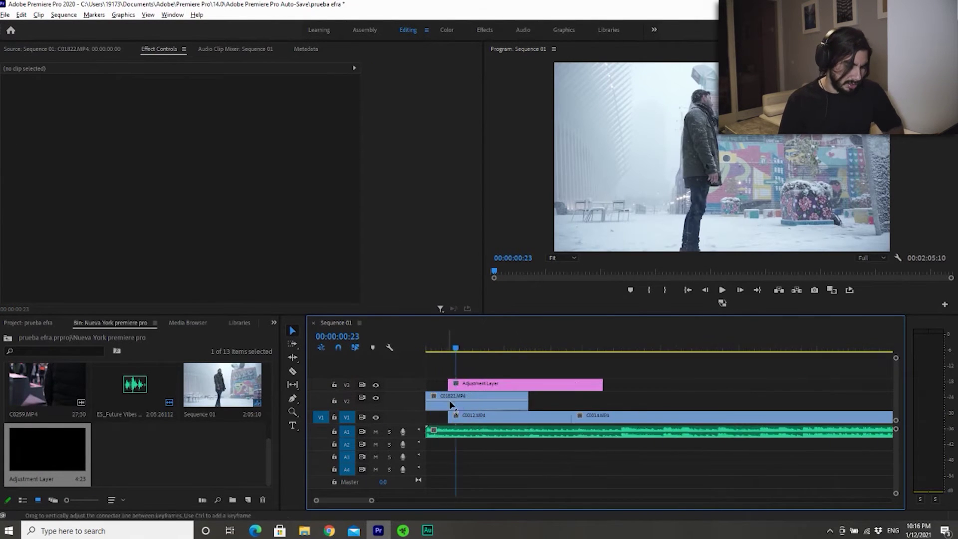
{"action": "key", "text": "equal"}
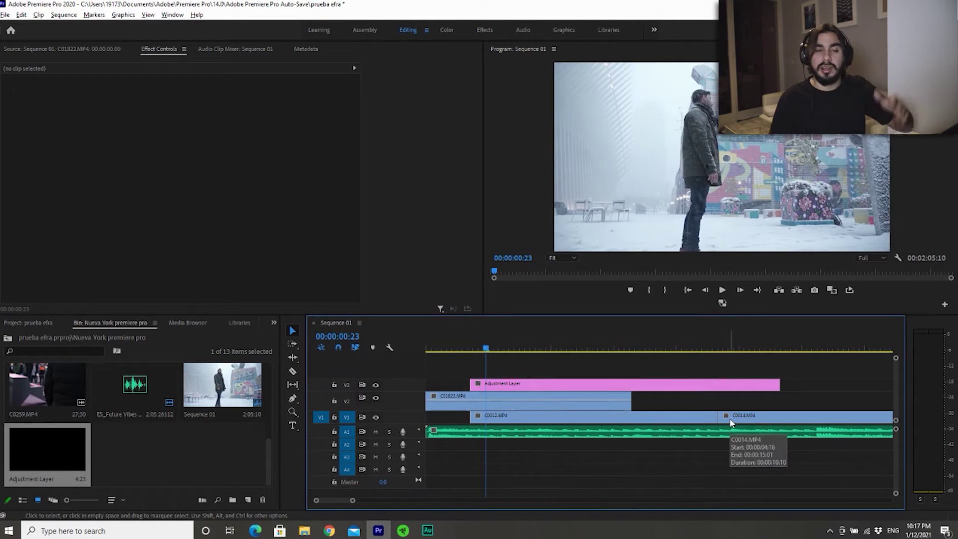
{"action": "left_click_drag", "start_coordinate": [509, 390], "coordinate": [551, 388]}
{"action": "key", "text": "space"}
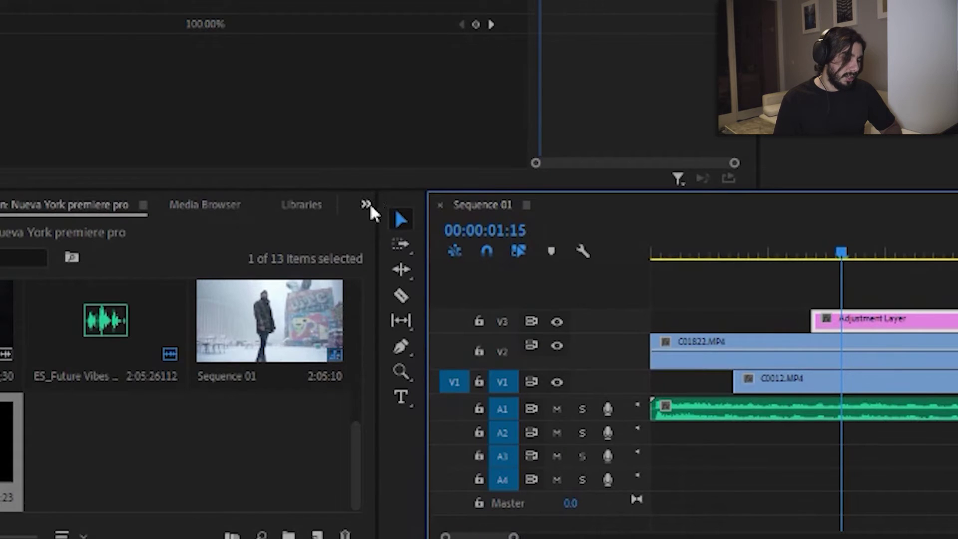
Step: Find THE SHAKER preset in the Effects panel, apply it to the Adjustment Layer and preview it
{"action": "left_click", "coordinate": [373, 204]}
{"action": "left_click", "coordinate": [420, 329]}
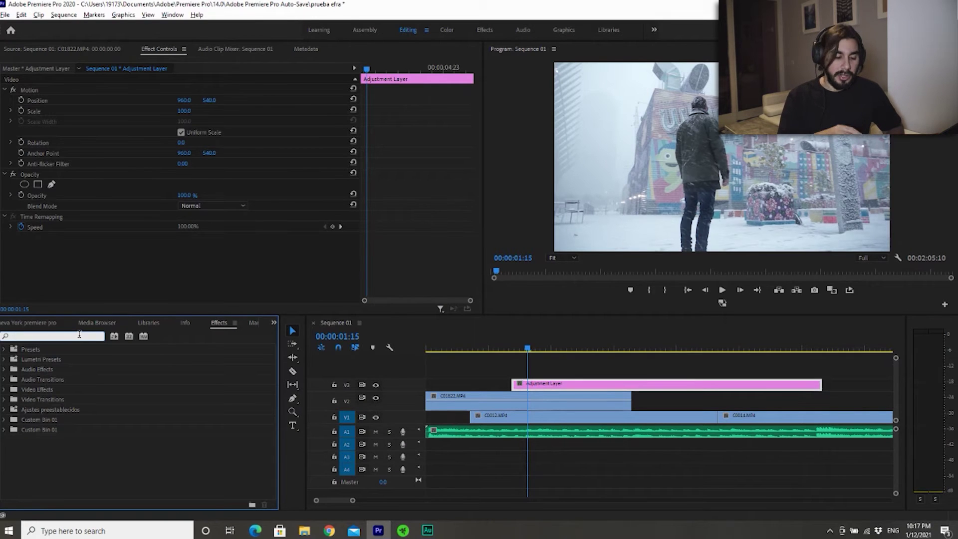
{"action": "type", "text": "the sa"}
{"action": "key", "text": "BackSpace"}
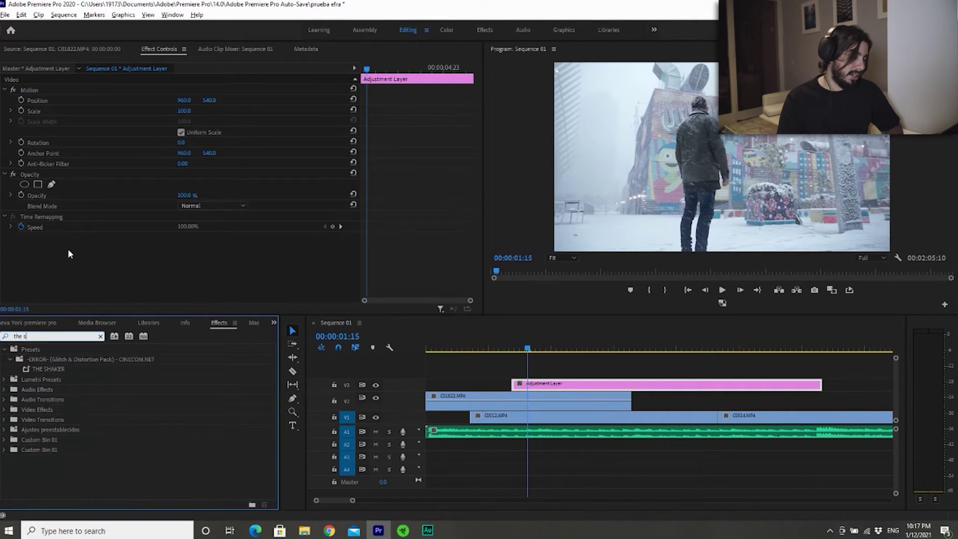
{"action": "left_click_drag", "start_coordinate": [52, 369], "coordinate": [552, 385]}
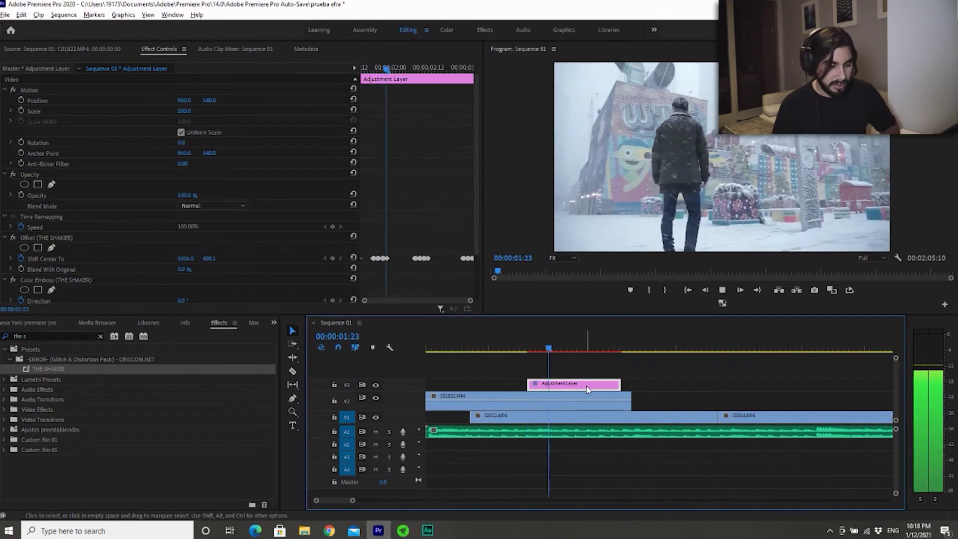
{"action": "key", "text": "space"}
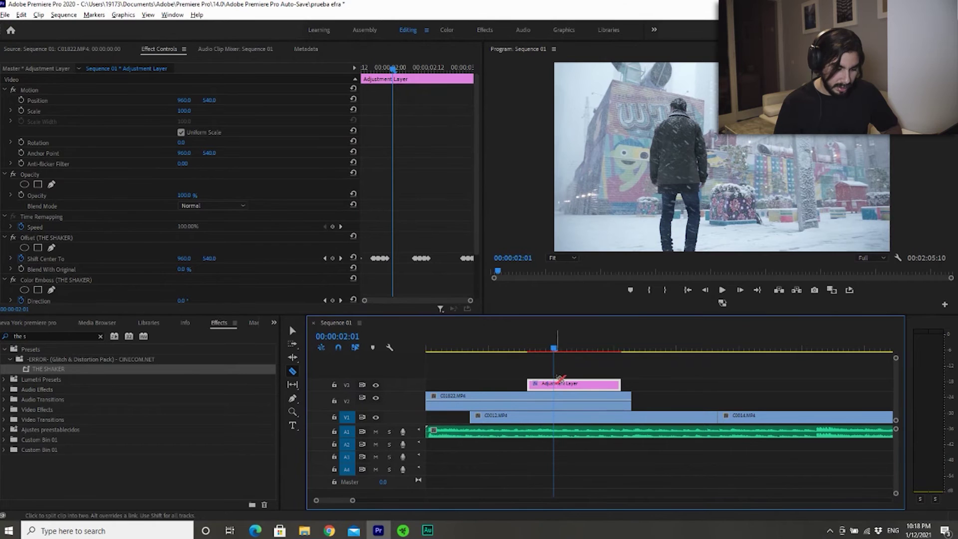
Step: Cut the Adjustment Layer at the playhead and delete its right-hand piece
{"action": "left_click", "coordinate": [561, 384]}
{"action": "key", "text": "v"}
{"action": "key", "text": "Delete"}
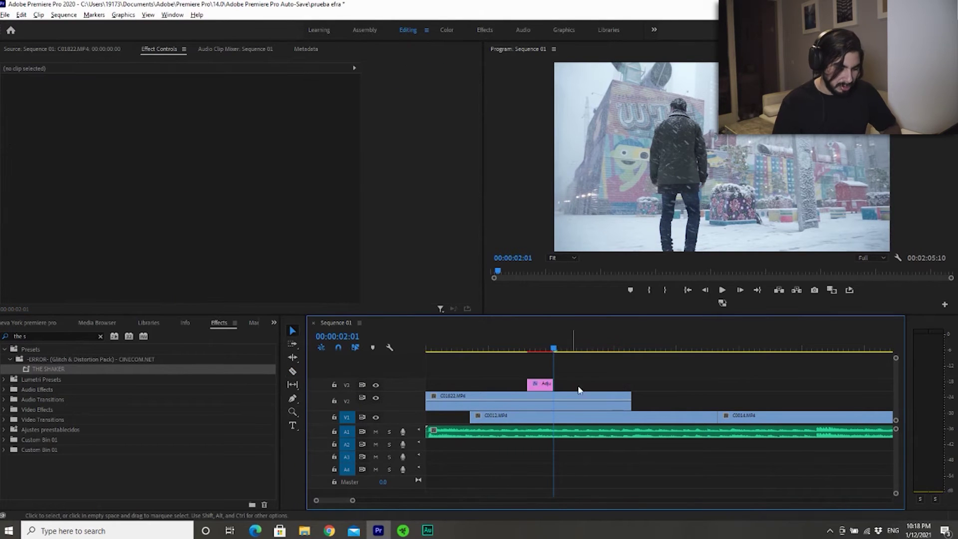
Step: Split C01822 at 00:00:01:21, end the layer there, and set the later piece to 37.8% opacity
{"action": "left_click", "coordinate": [568, 409]}
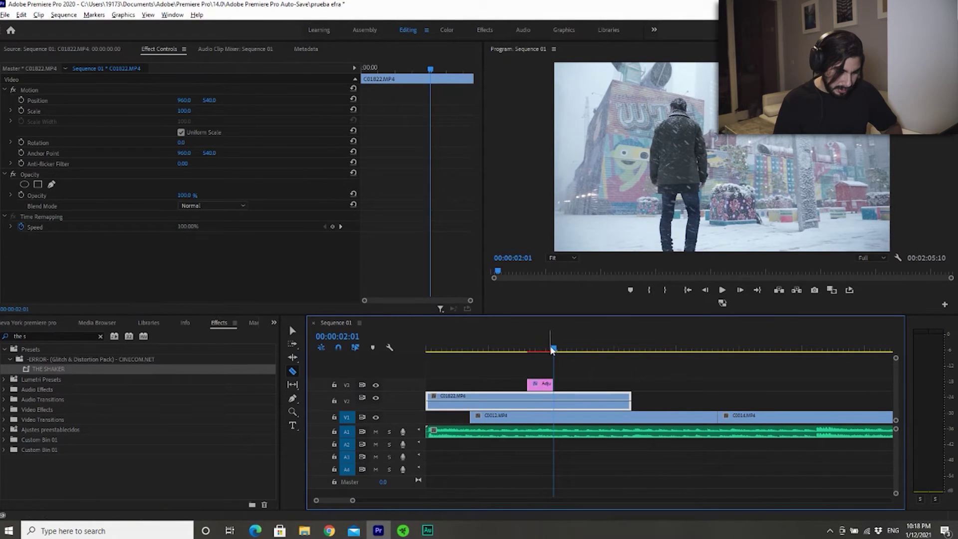
{"action": "left_click_drag", "start_coordinate": [552, 351], "coordinate": [542, 355]}
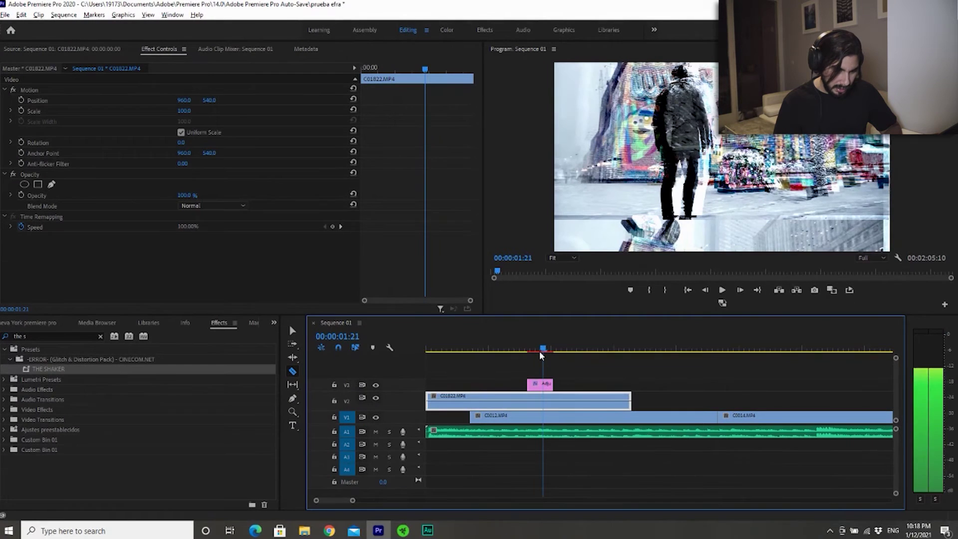
{"action": "left_click", "coordinate": [544, 404]}
{"action": "key", "text": "v"}
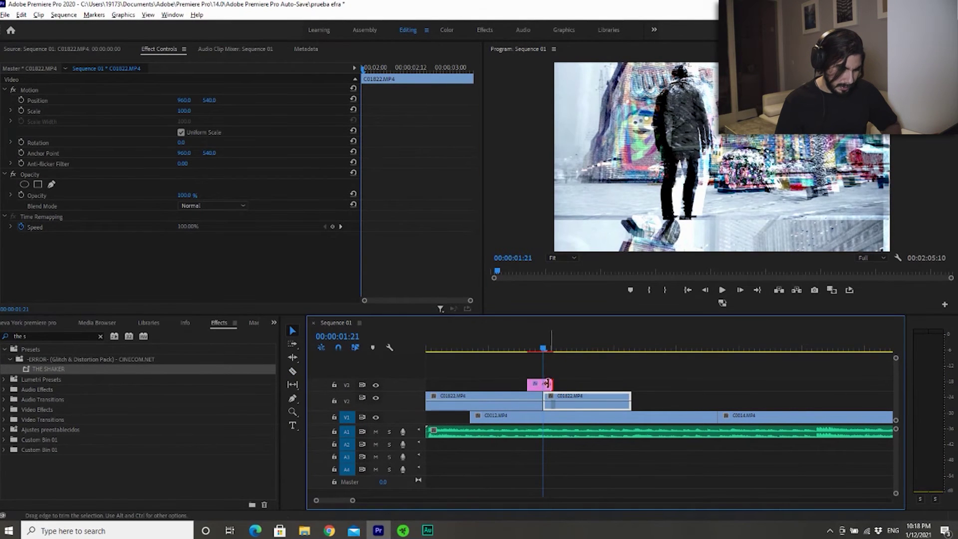
{"action": "left_click_drag", "start_coordinate": [550, 383], "coordinate": [543, 383]}
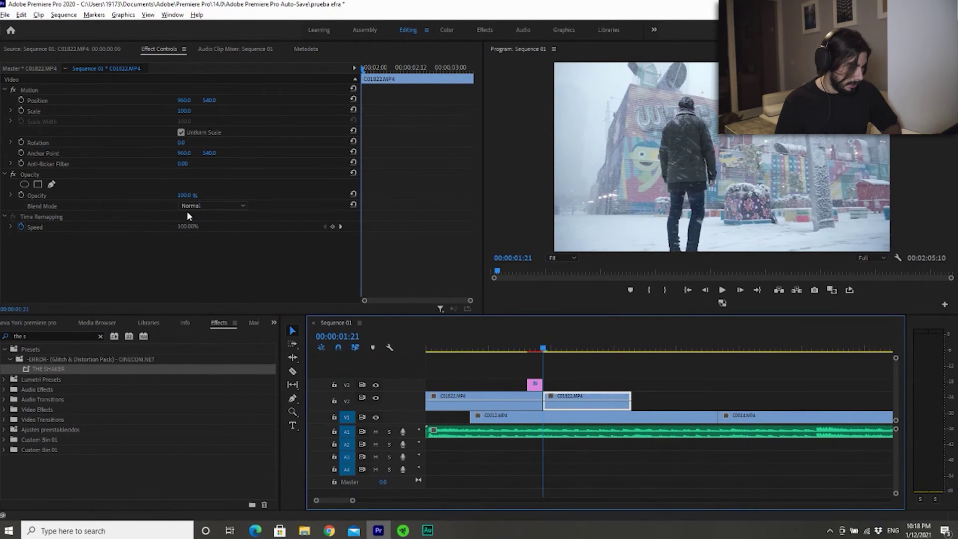
{"action": "left_click_drag", "start_coordinate": [197, 200], "coordinate": [157, 203]}
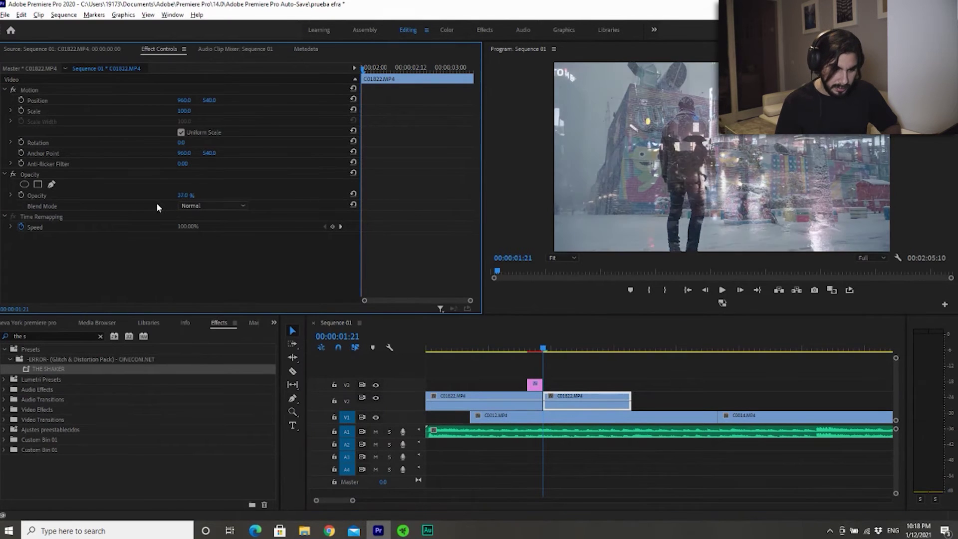
{"action": "key", "text": "space"}
{"action": "key", "text": "space"}
Step: Trim C0012's end, butt C0014 against it on V1, and slide ES_Future Vibes along A1
{"action": "left_click_drag", "start_coordinate": [631, 399], "coordinate": [606, 423]}
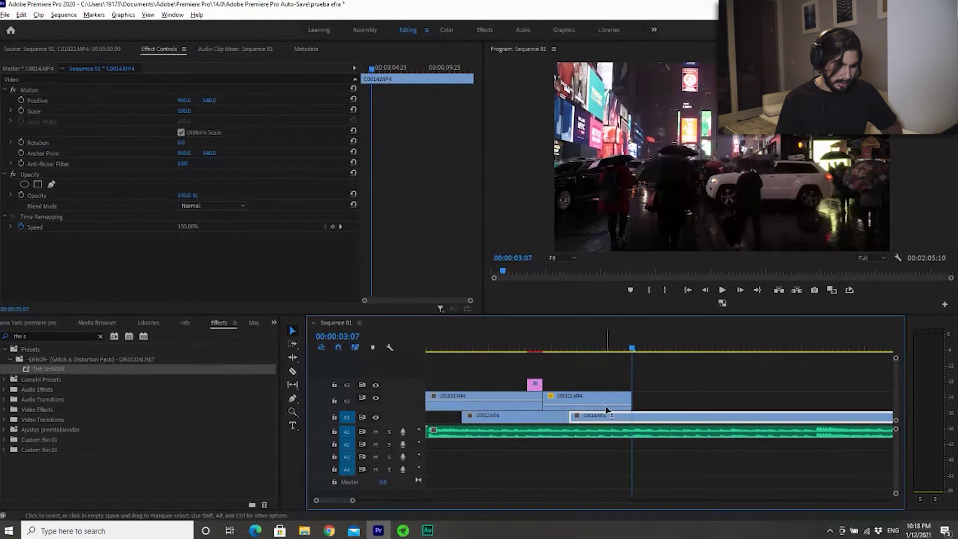
{"action": "left_click_drag", "start_coordinate": [562, 350], "coordinate": [635, 350]}
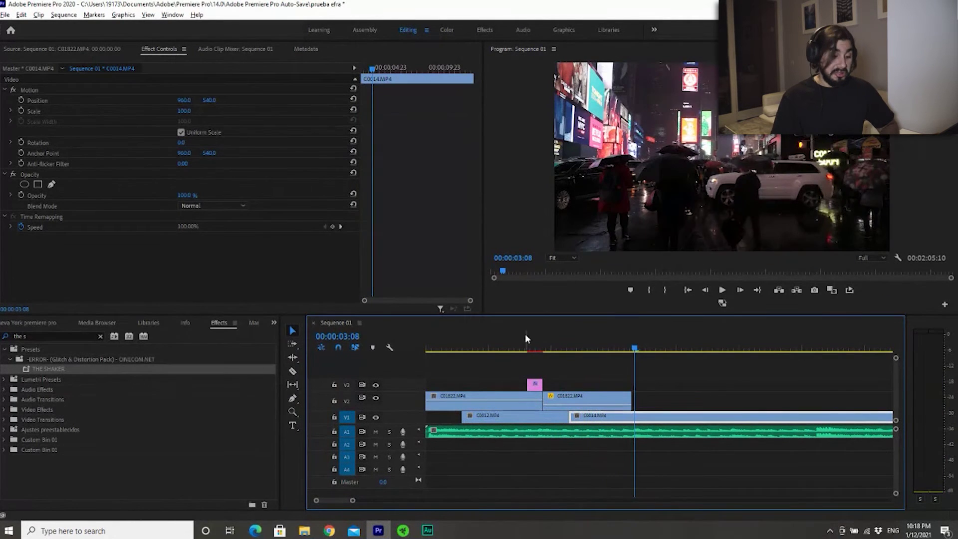
{"action": "left_click", "coordinate": [525, 339]}
{"action": "key", "text": "space"}
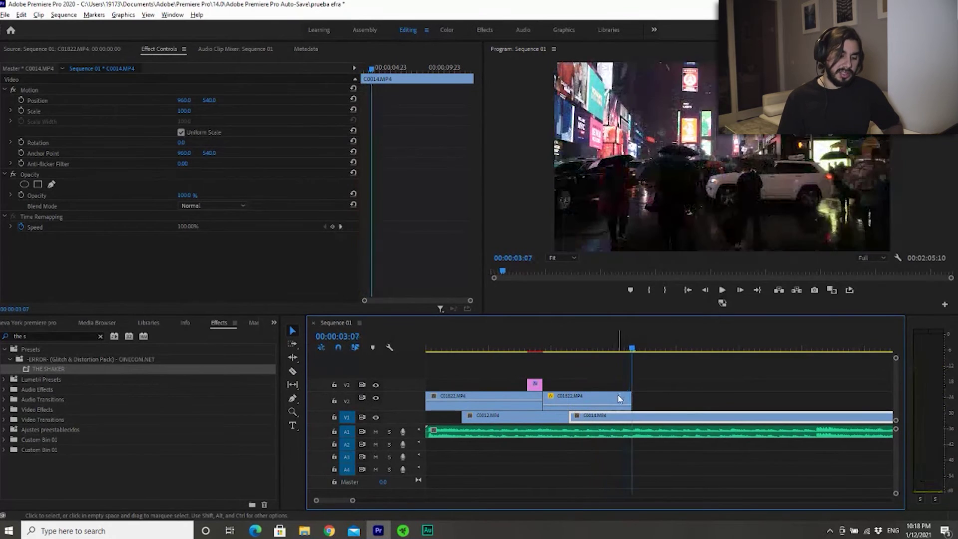
{"action": "left_click_drag", "start_coordinate": [431, 432], "coordinate": [538, 434]}
{"action": "key", "text": "space"}
{"action": "key", "text": "space"}
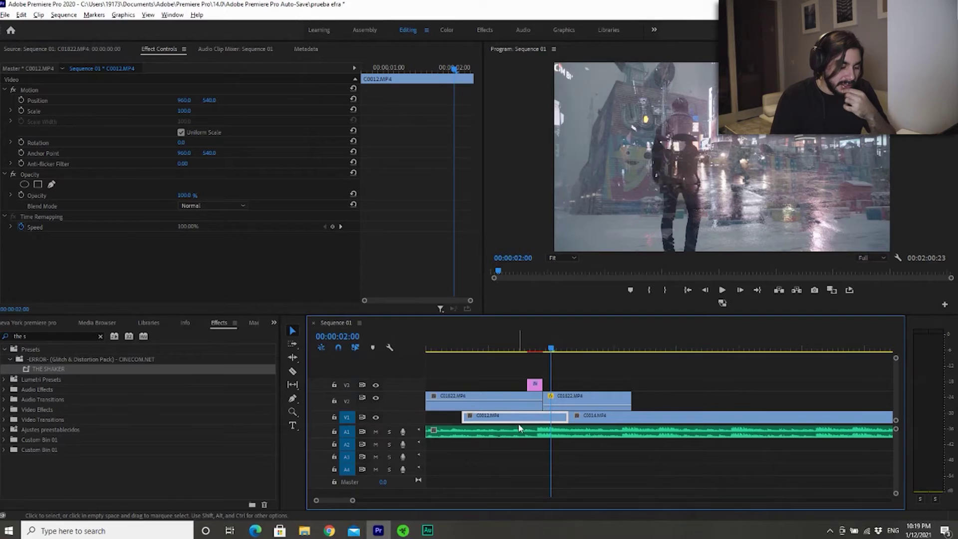
{"action": "right_click", "coordinate": [519, 420]}
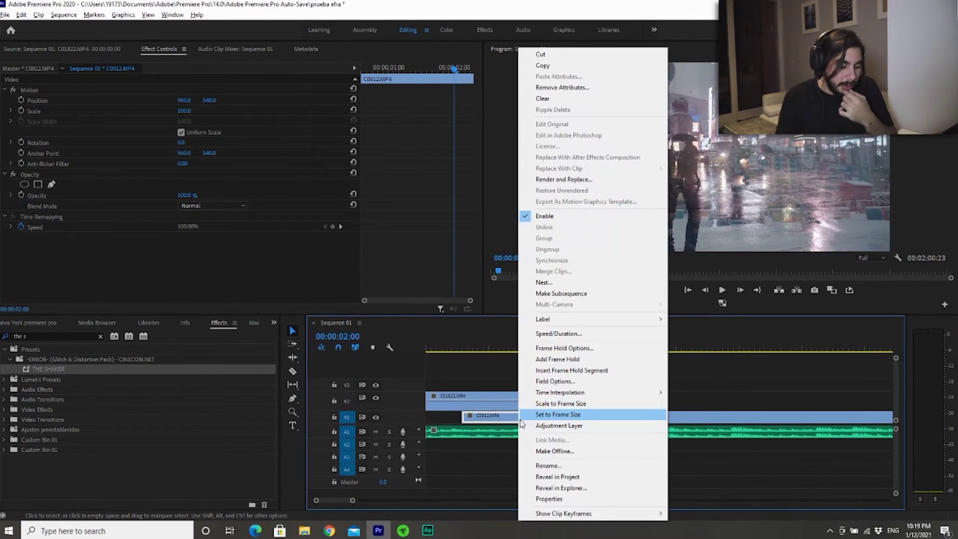
Step: Set C0012 to 500% speed and move the shortened clip up against C0014
{"action": "left_click", "coordinate": [585, 334]}
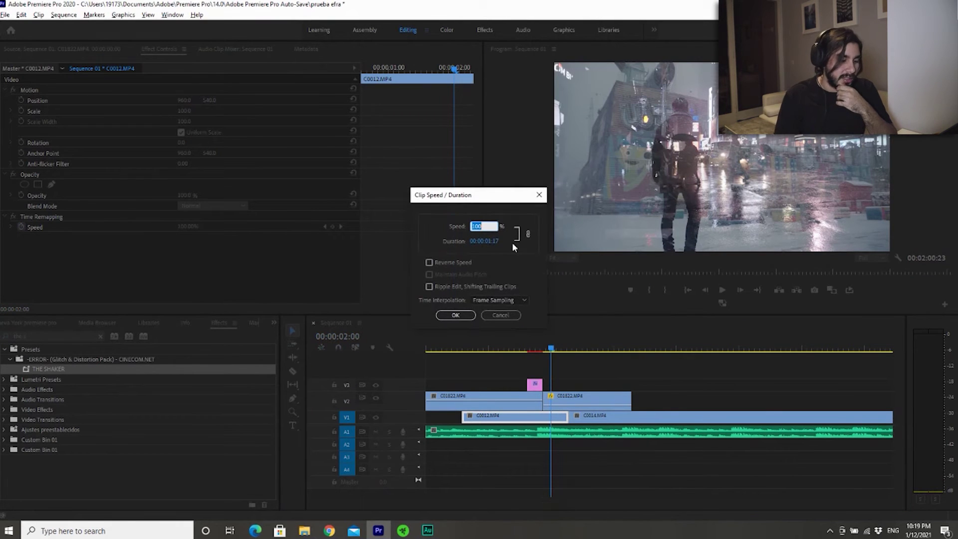
{"action": "type", "text": "300"}
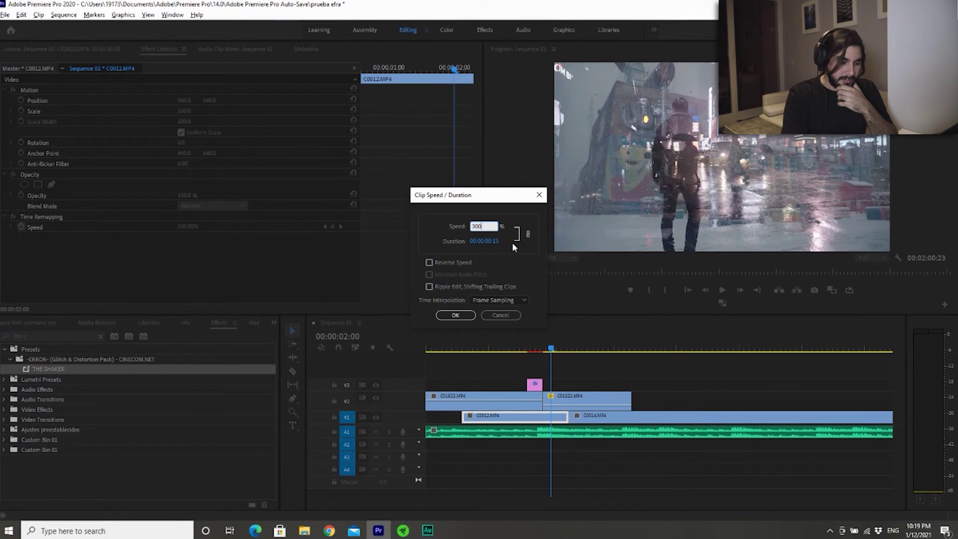
{"action": "type", "text": "2000"}
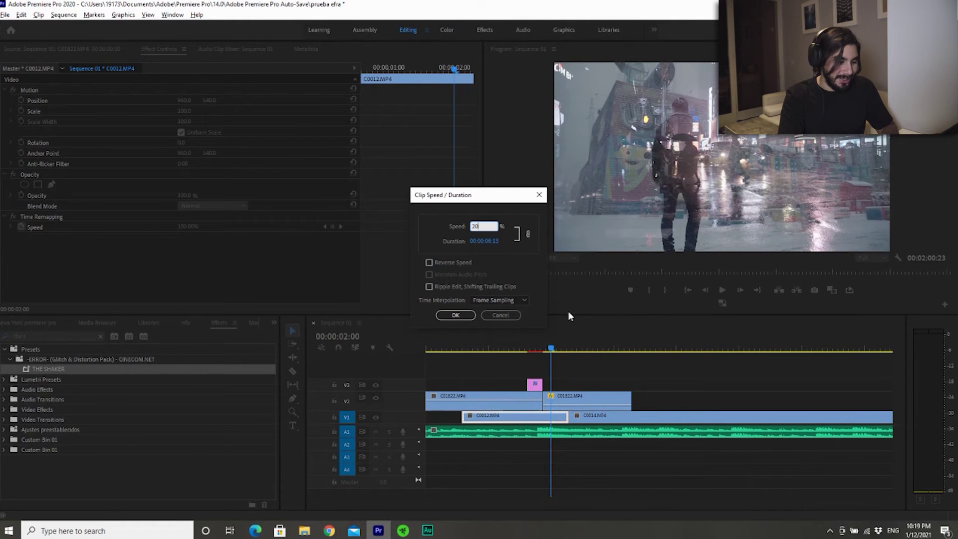
{"action": "key", "text": "BackSpace"}
{"action": "key", "text": "BackSpace"}
{"action": "key", "text": "BackSpace"}
{"action": "type", "text": "10"}
{"action": "key", "text": "BackSpace"}
{"action": "key", "text": "BackSpace"}
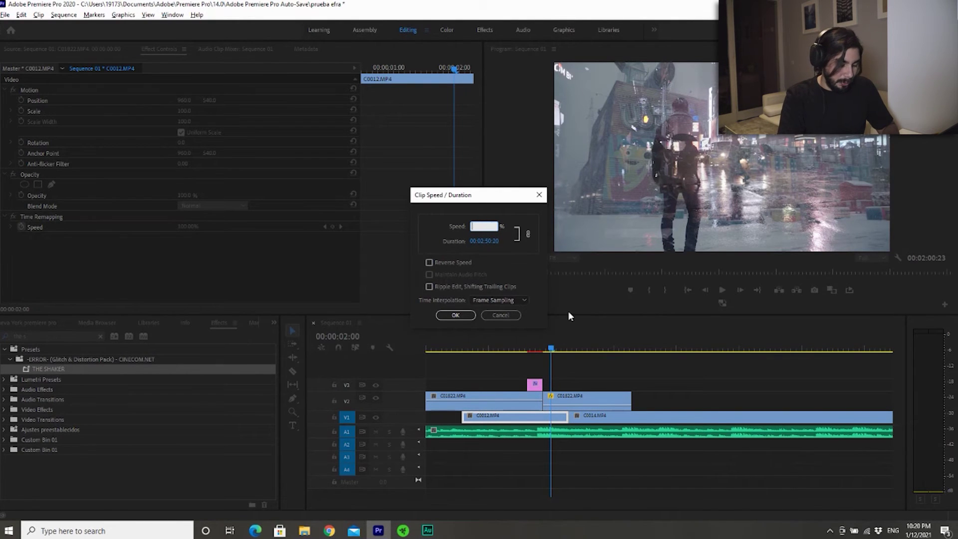
{"action": "type", "text": "500"}
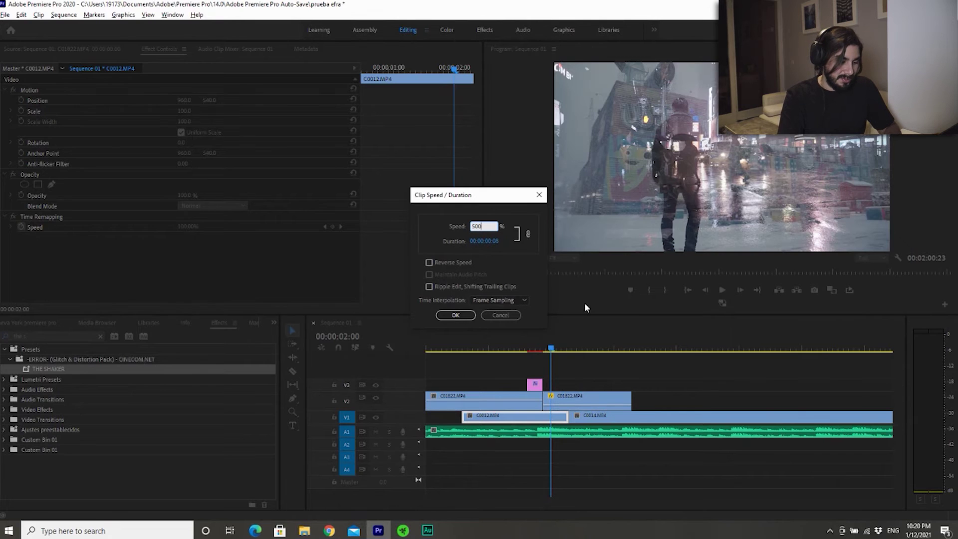
{"action": "key", "text": "Return"}
{"action": "left_click_drag", "start_coordinate": [492, 419], "coordinate": [564, 425]}
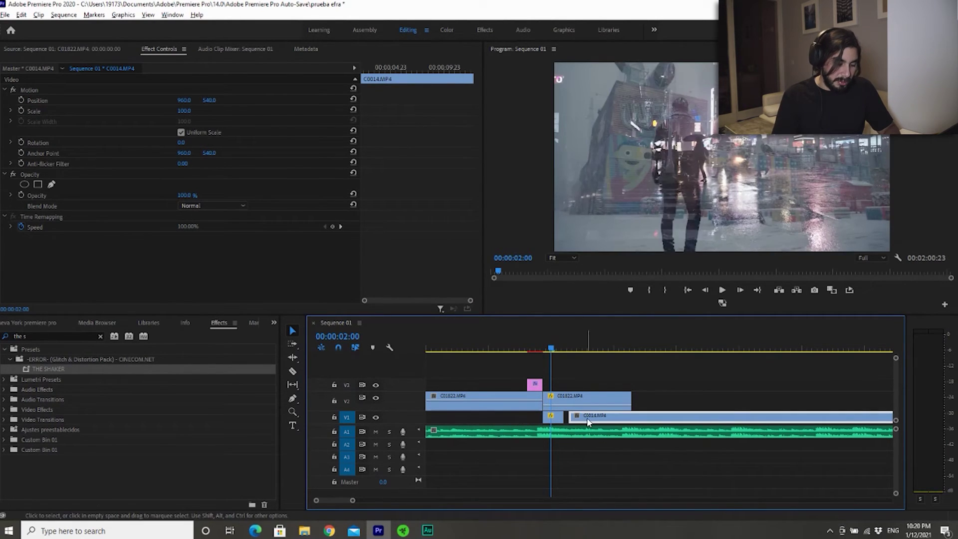
Step: Apply a Speed/Duration change to C0014 on V1 and play back the result
{"action": "right_click", "coordinate": [587, 422]}
{"action": "left_click", "coordinate": [641, 334]}
{"action": "type", "text": "3000"}
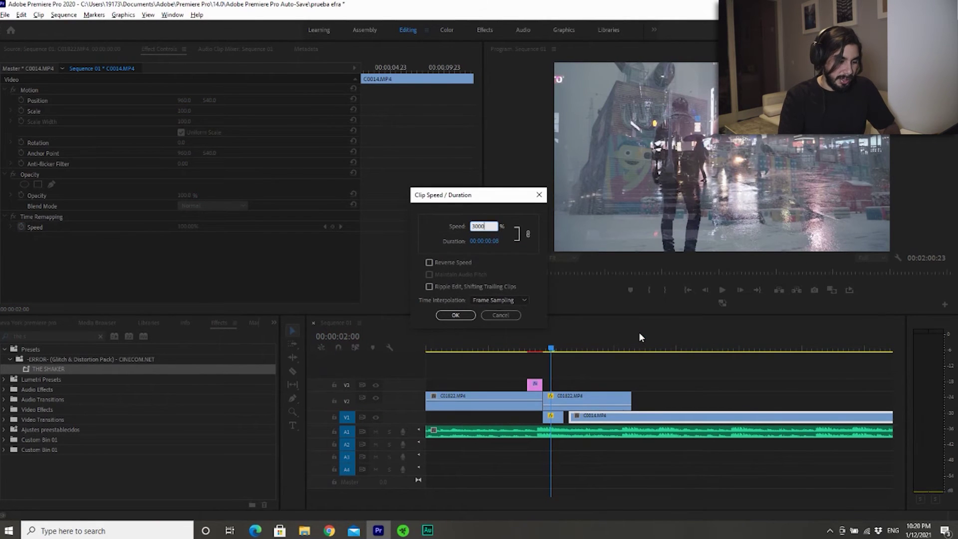
{"action": "key", "text": "Return"}
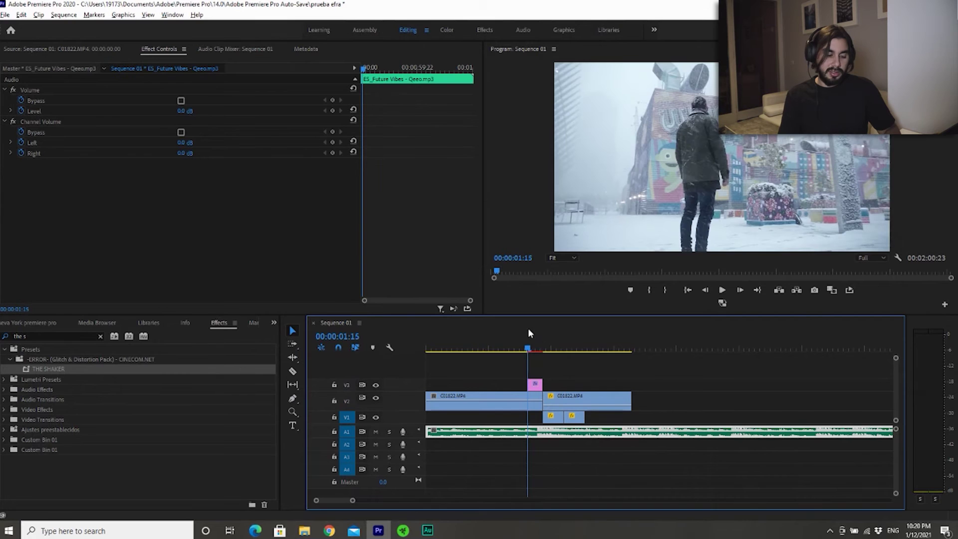
{"action": "key", "text": "space"}
{"action": "key", "text": "space"}
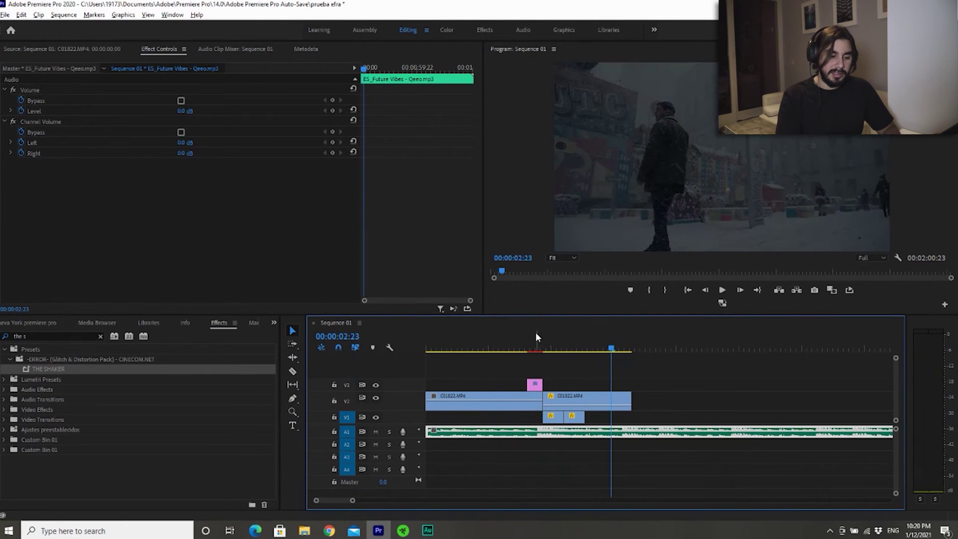
Step: Undo that change, set C0014 to 1000% speed, nudge it slightly, and review playback
{"action": "left_click", "coordinate": [577, 419]}
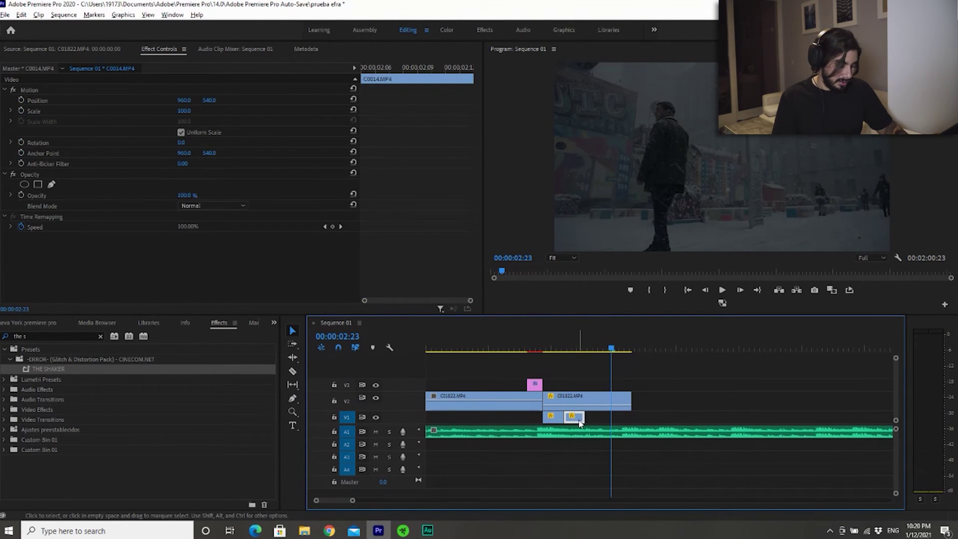
{"action": "key", "text": "ctrl+z"}
{"action": "right_click", "coordinate": [598, 422]}
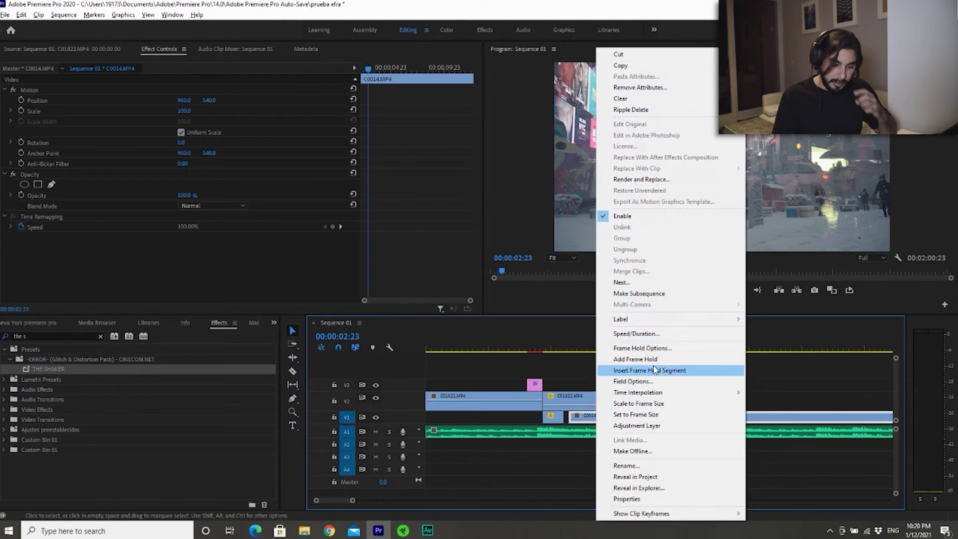
{"action": "left_click", "coordinate": [664, 338]}
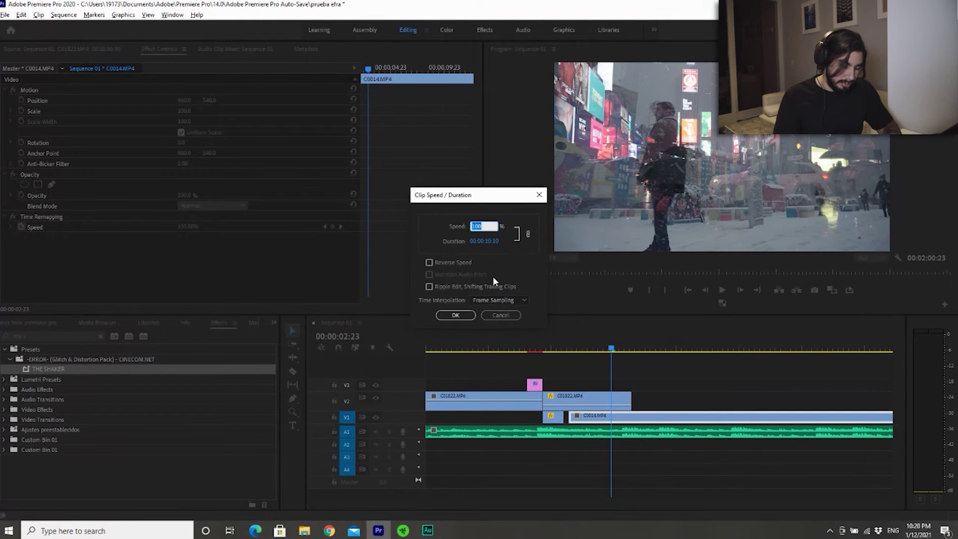
{"action": "type", "text": "1000"}
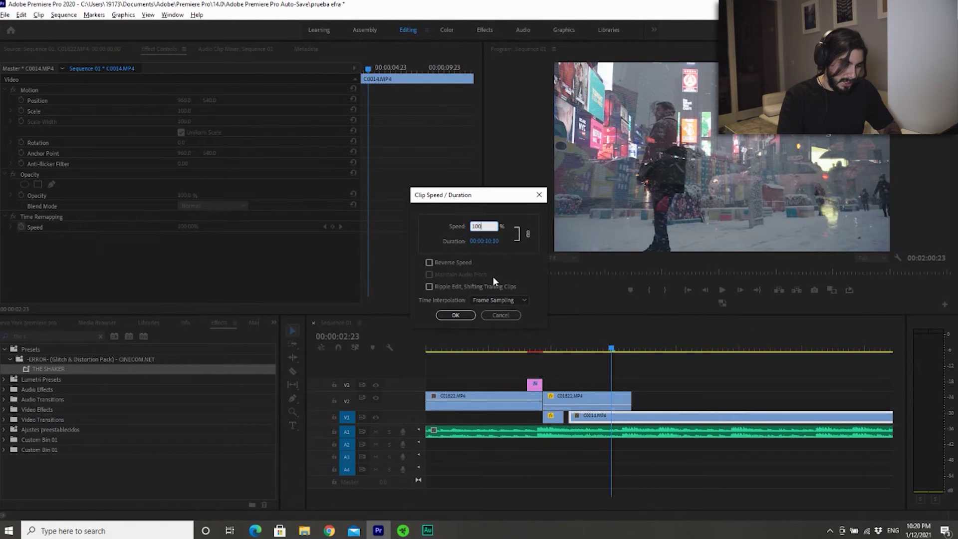
{"action": "key", "text": "Return"}
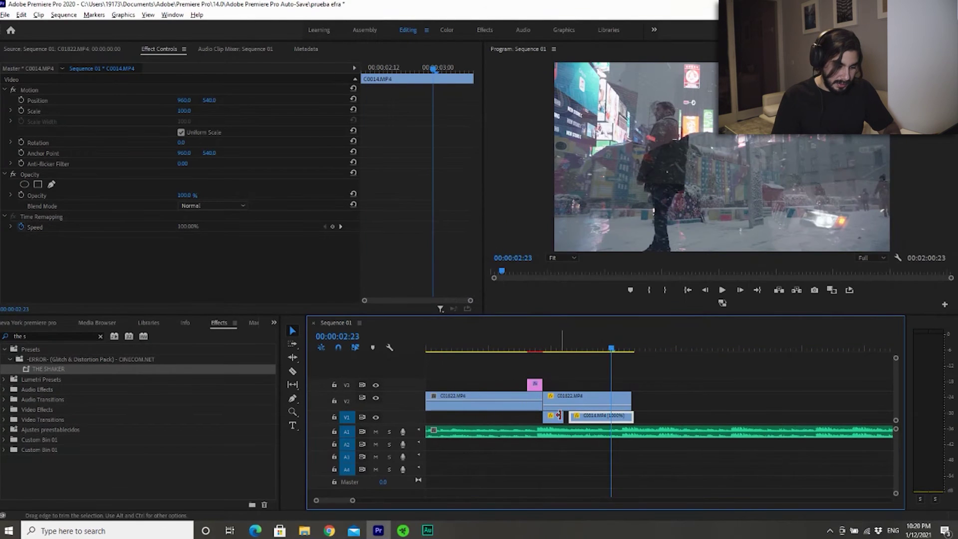
{"action": "left_click_drag", "start_coordinate": [600, 422], "coordinate": [596, 417]}
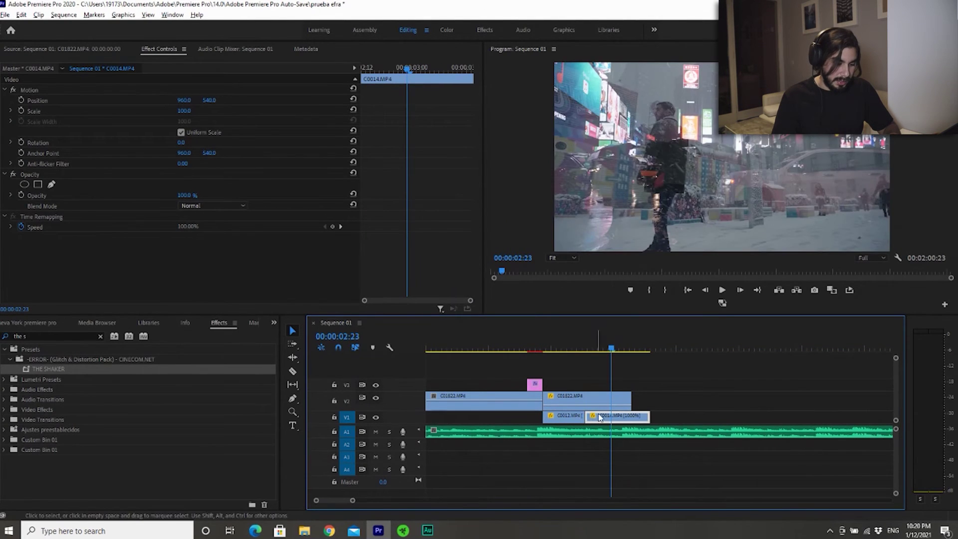
{"action": "left_click", "coordinate": [474, 338]}
{"action": "key", "text": "space"}
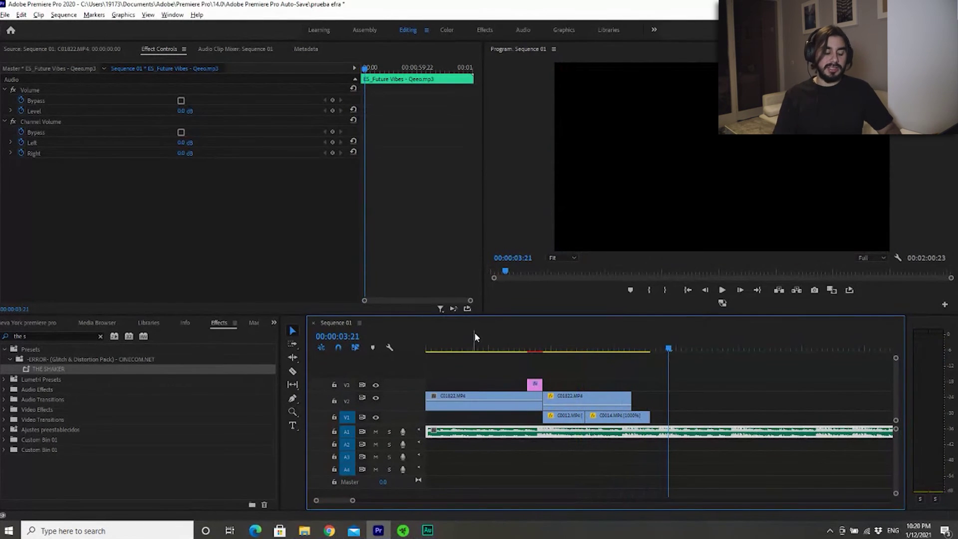
{"action": "key", "text": "minus"}
Step: Deselect all clips in the timeline
{"action": "left_click", "coordinate": [656, 360]}
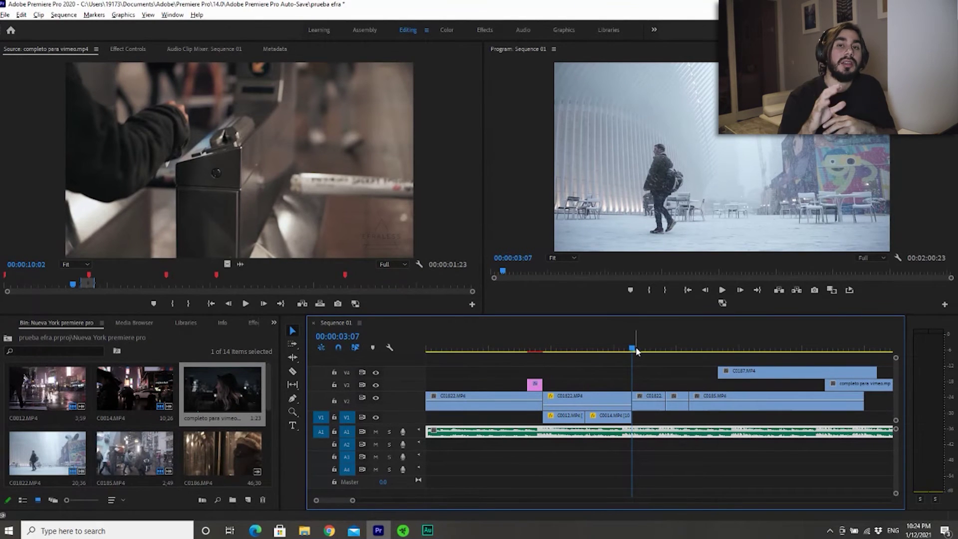
Step: Trim both the start and end of C0185 on V2, reviewing playback around it
{"action": "key", "text": "space"}
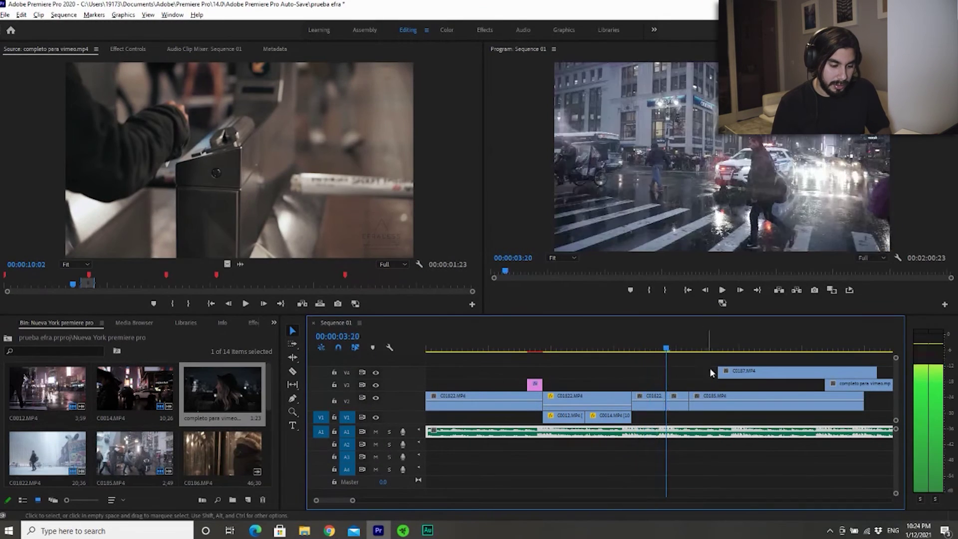
{"action": "left_click_drag", "start_coordinate": [674, 404], "coordinate": [699, 396]}
{"action": "key", "text": "space"}
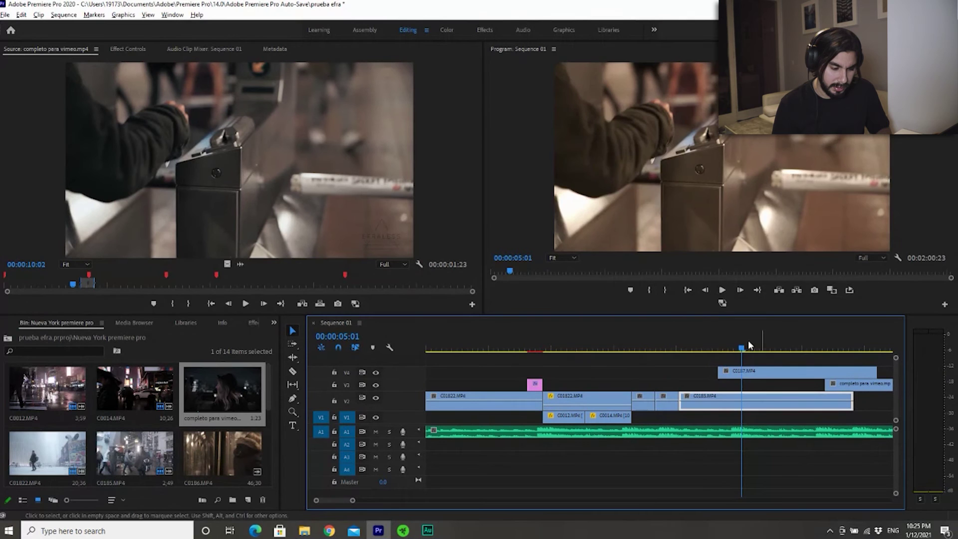
{"action": "key", "text": "space"}
{"action": "left_click_drag", "start_coordinate": [751, 396], "coordinate": [769, 397]}
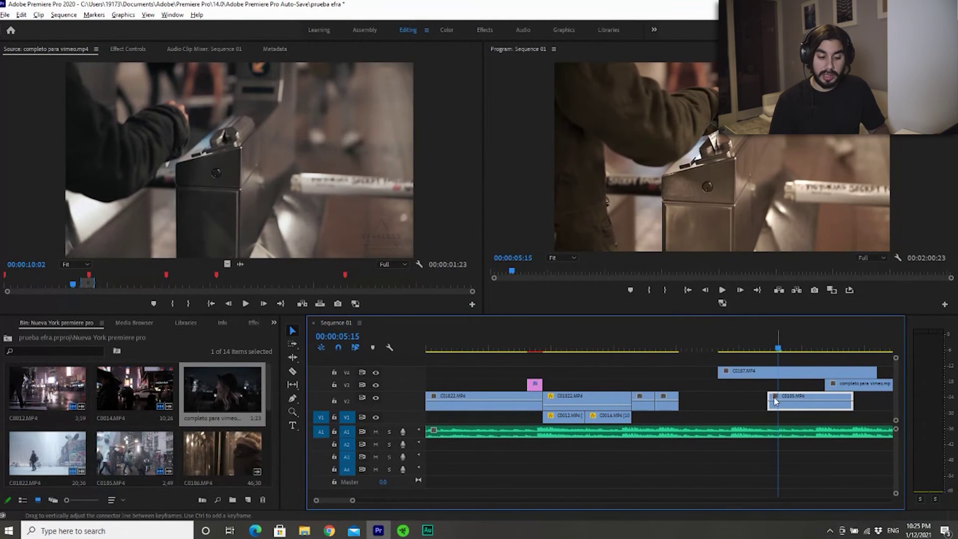
{"action": "left_click_drag", "start_coordinate": [852, 396], "coordinate": [704, 408]}
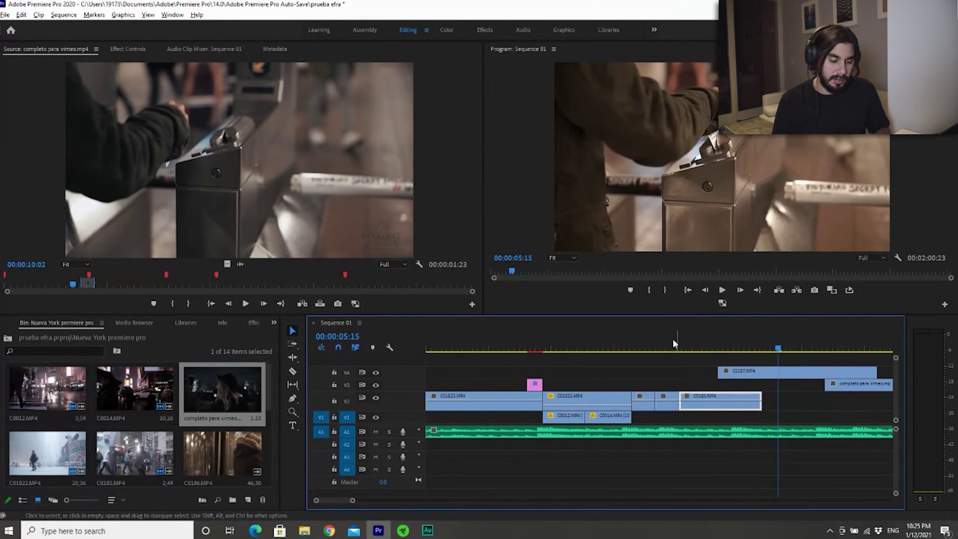
{"action": "left_click", "coordinate": [677, 349]}
{"action": "key", "text": "space"}
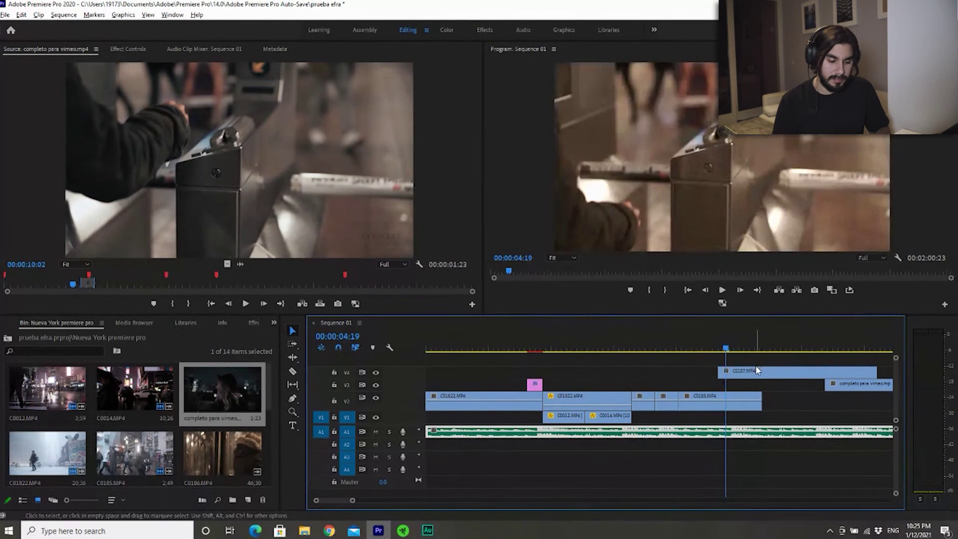
{"action": "key", "text": "space"}
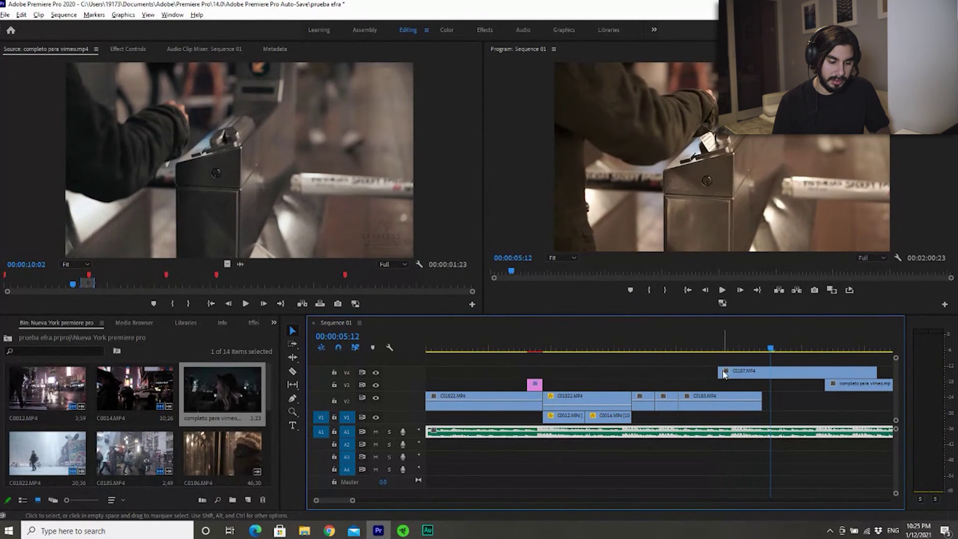
Step: Pull C0187 on V4 earlier and shorter, review it, and fit the sequence in view
{"action": "left_click_drag", "start_coordinate": [762, 377], "coordinate": [749, 376]}
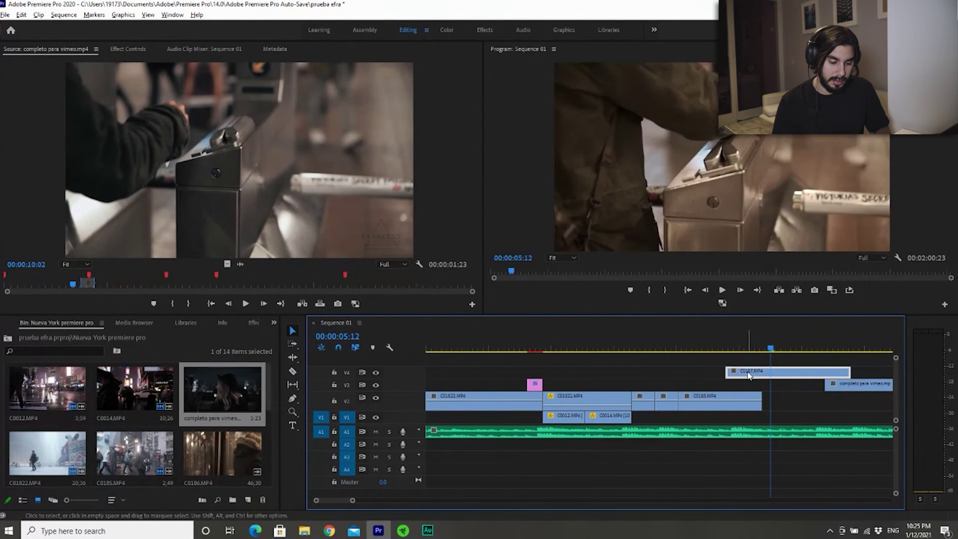
{"action": "left_click", "coordinate": [712, 352]}
{"action": "key", "text": "space"}
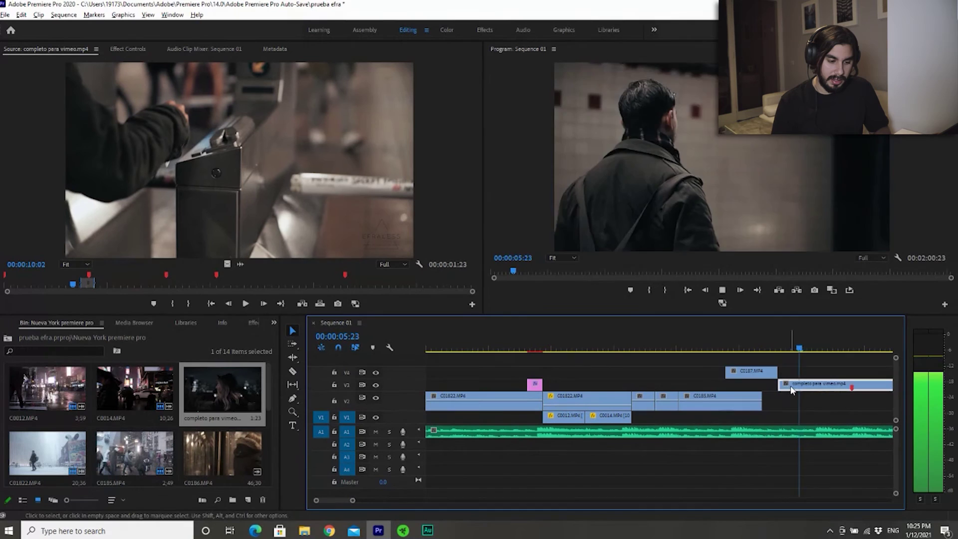
{"action": "key", "text": "Home"}
{"action": "key", "text": "backslash"}
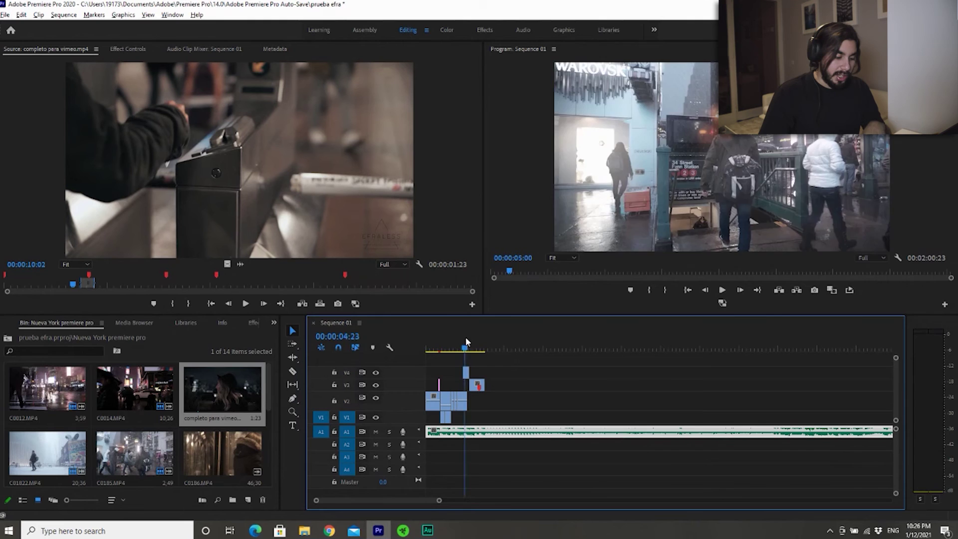
Step: Set the sequence Out point at 00:00:07:03 and open File > Export > Media
{"action": "left_click_drag", "start_coordinate": [467, 342], "coordinate": [483, 344]}
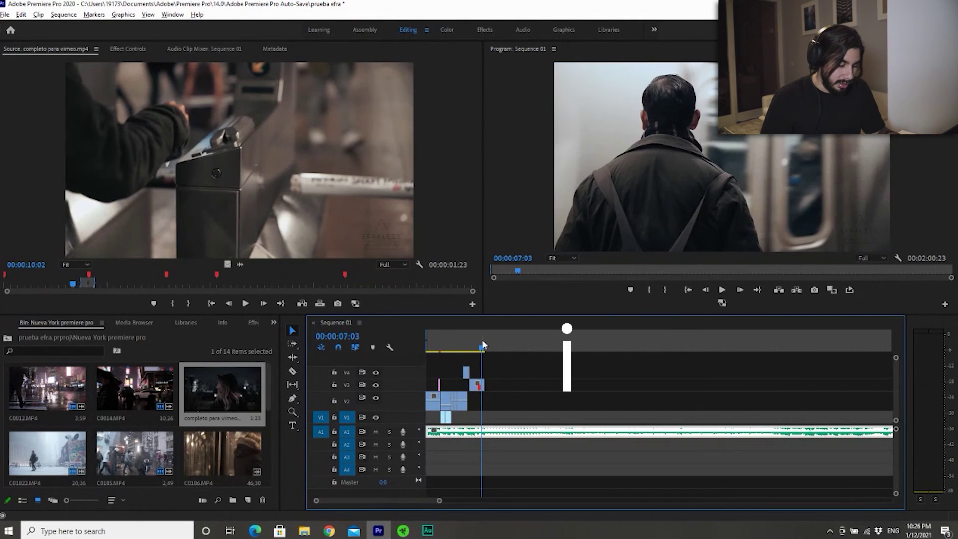
{"action": "key", "text": "o"}
{"action": "left_click", "coordinate": [5, 14]}
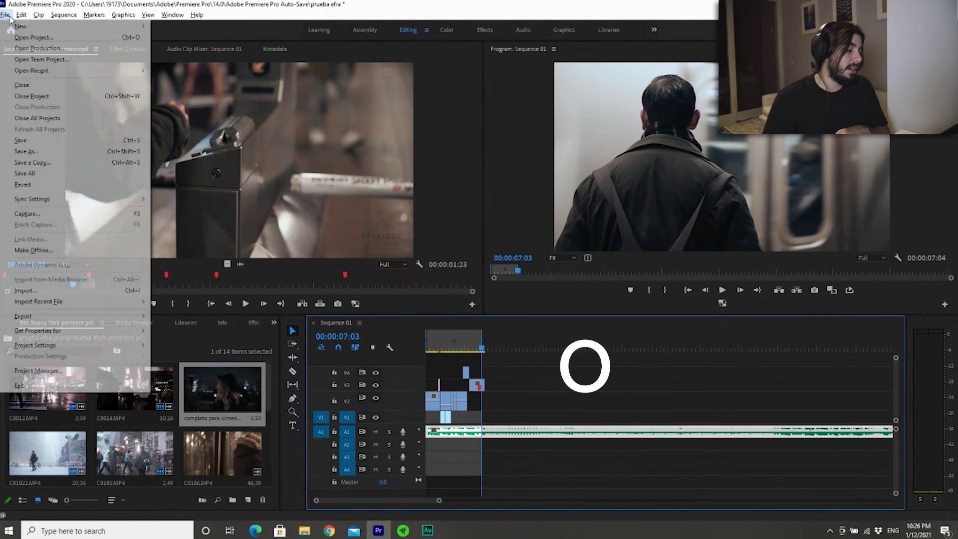
{"action": "mouse_move", "coordinate": [72, 324]}
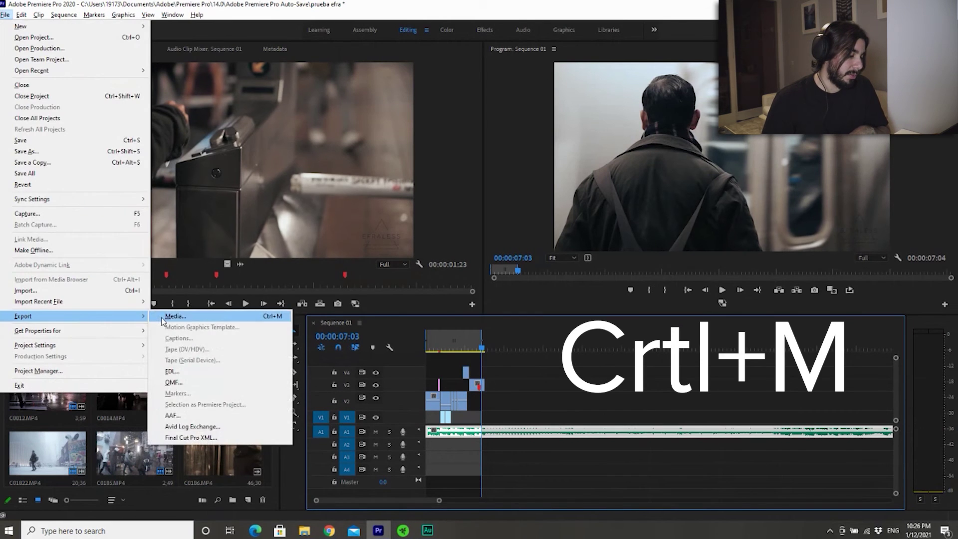
{"action": "left_click", "coordinate": [165, 318]}
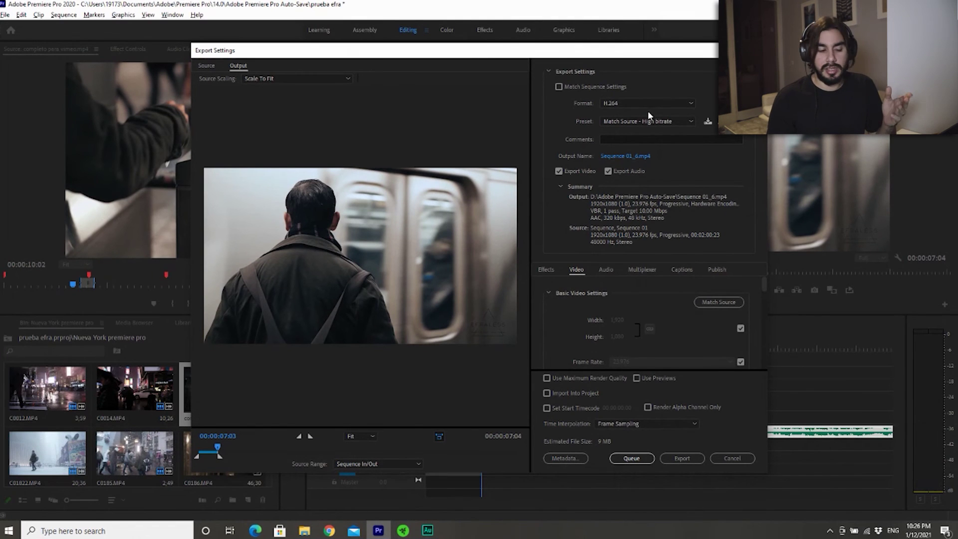
Step: Pick YouTube 1080p Full HD from the Preset list, keeping H.264 format
{"action": "left_click", "coordinate": [651, 121]}
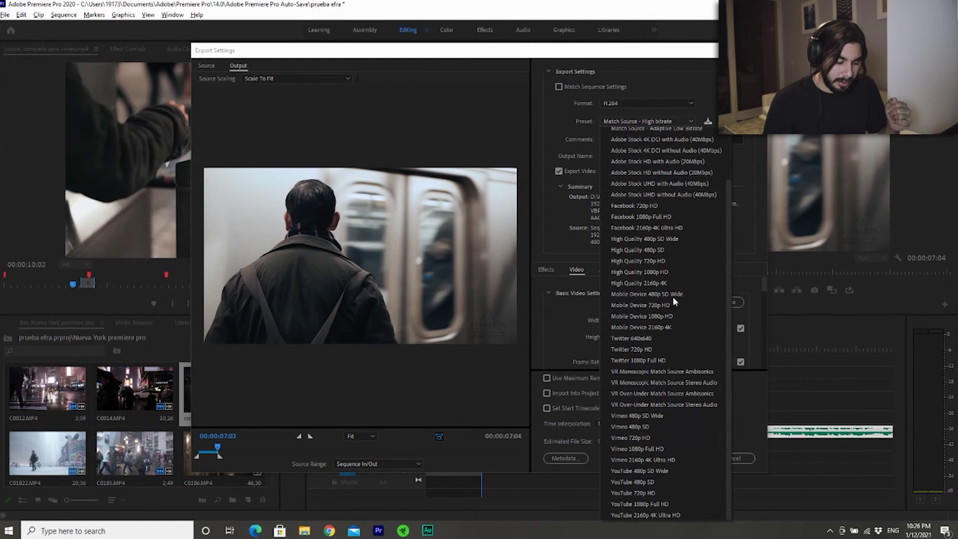
{"action": "left_click", "coordinate": [685, 503]}
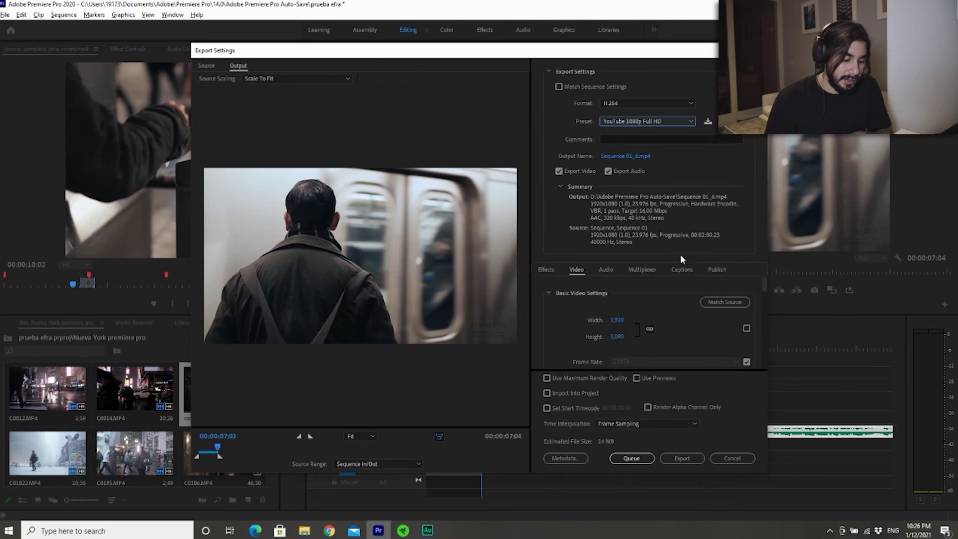